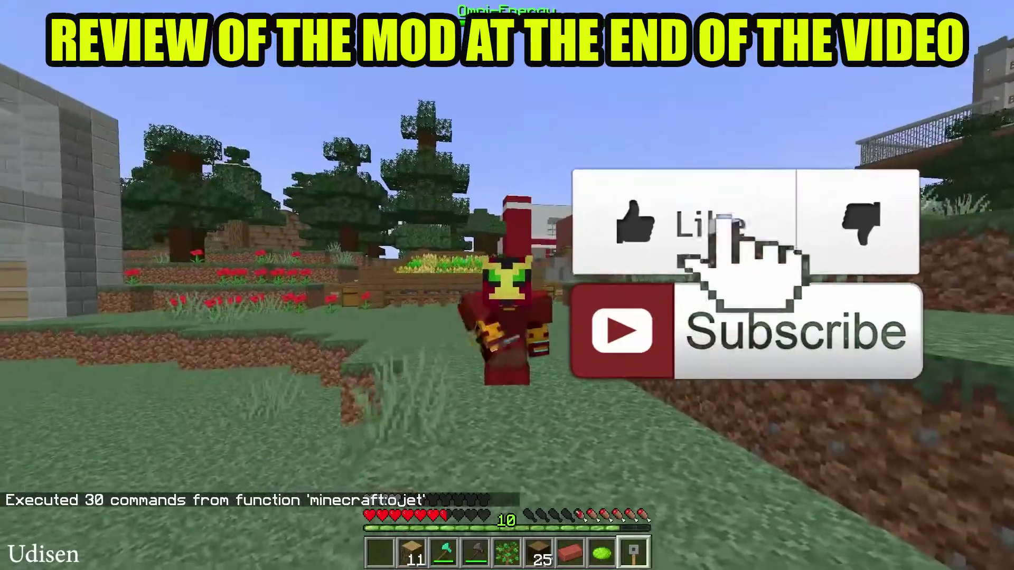
click(507, 285)
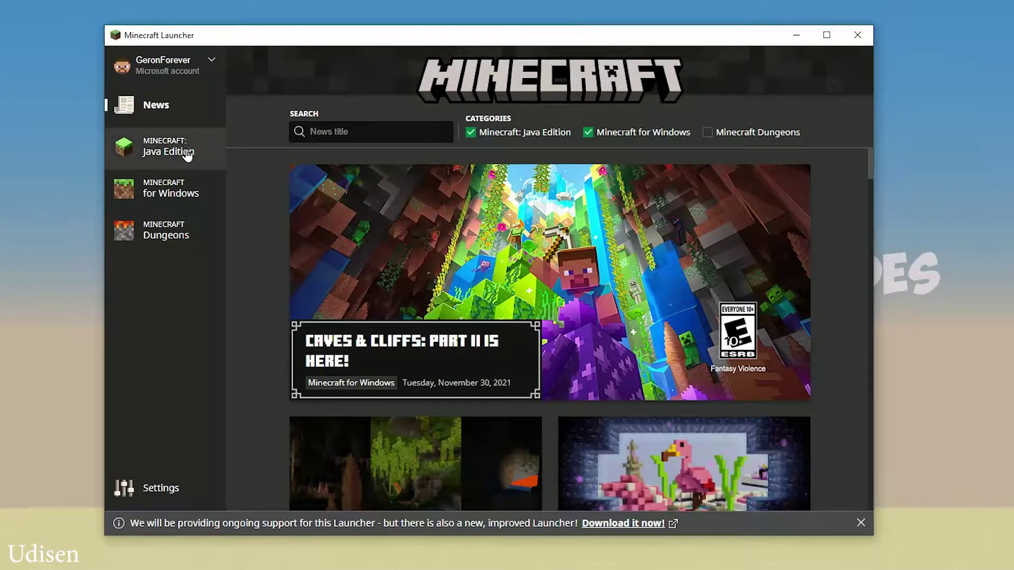
click(483, 133)
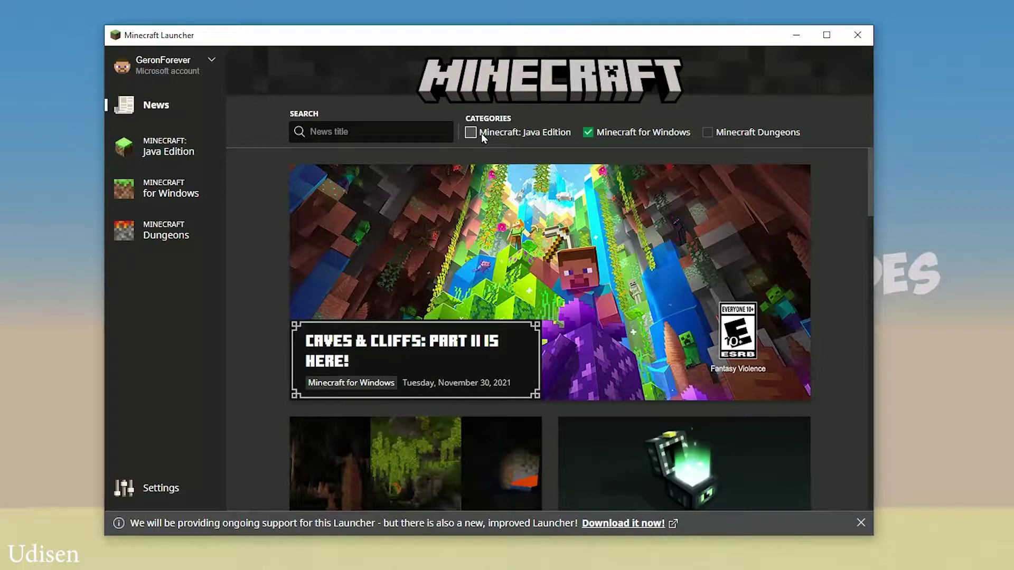
click(482, 135)
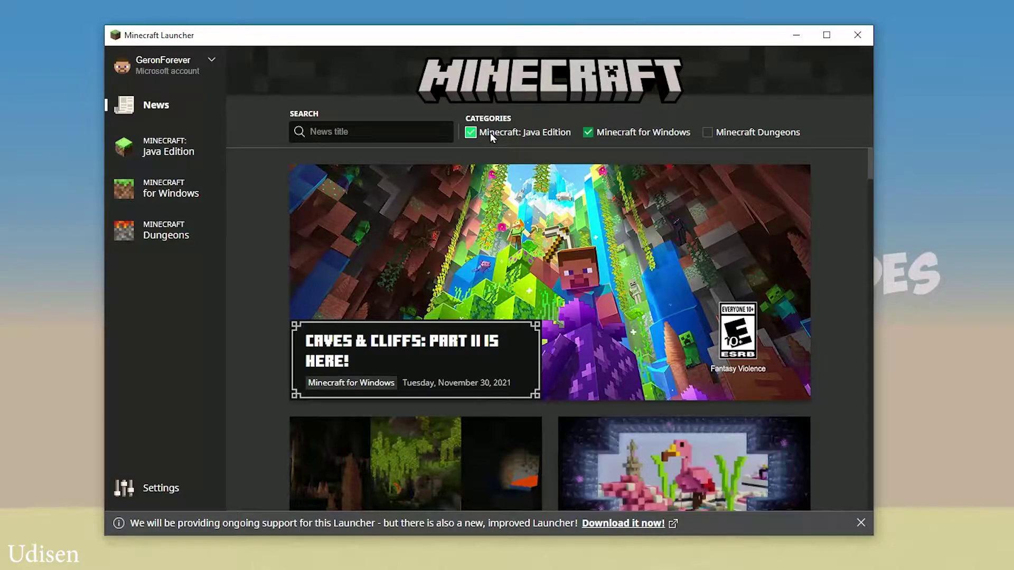
Open the list of installations for Minecraft: Java Edition
click(155, 153)
click(288, 95)
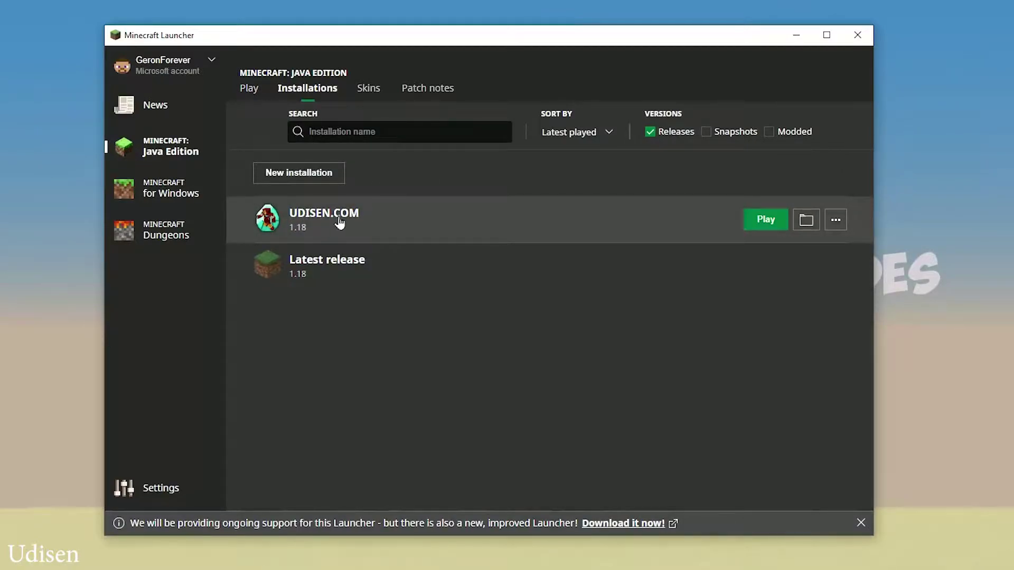
click(310, 174)
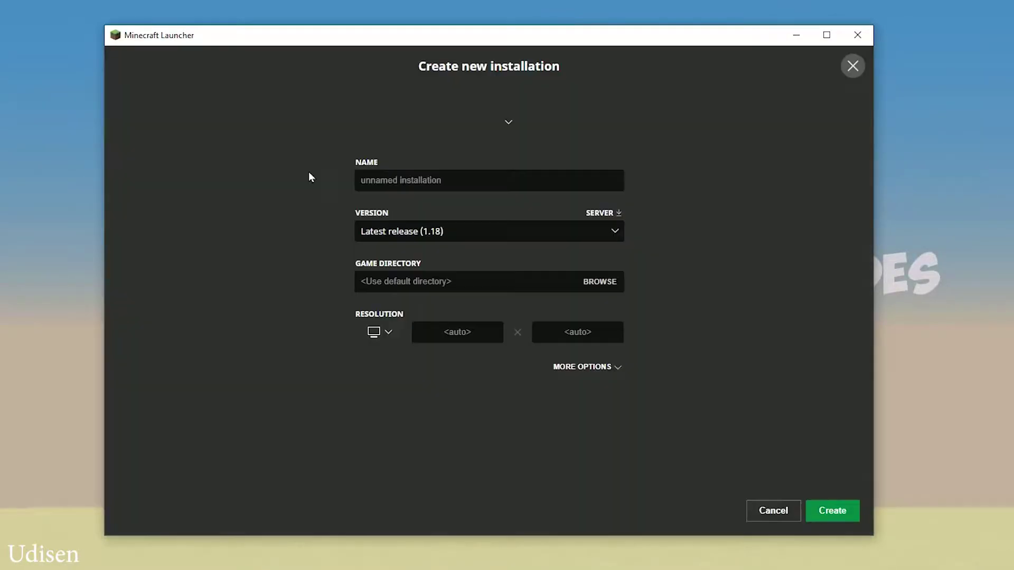
click(766, 510)
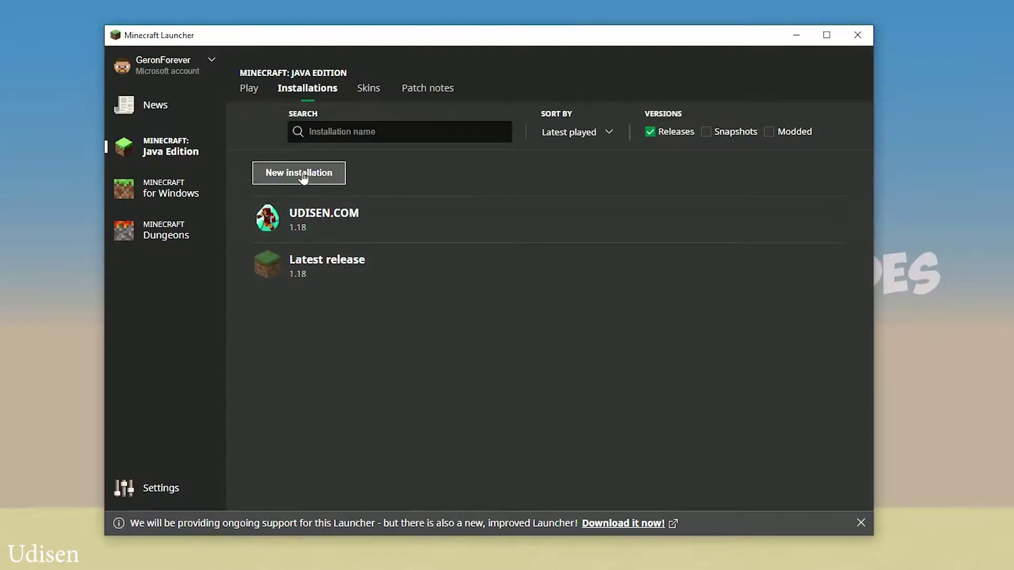
click(299, 173)
click(380, 180)
text(DGVDFGVFDGBVFDV)
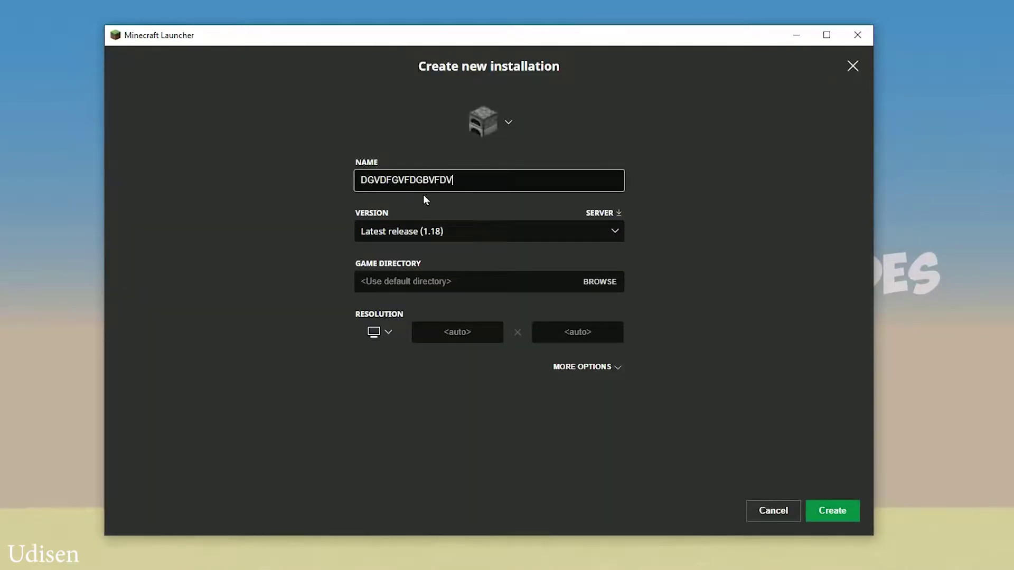
click(783, 512)
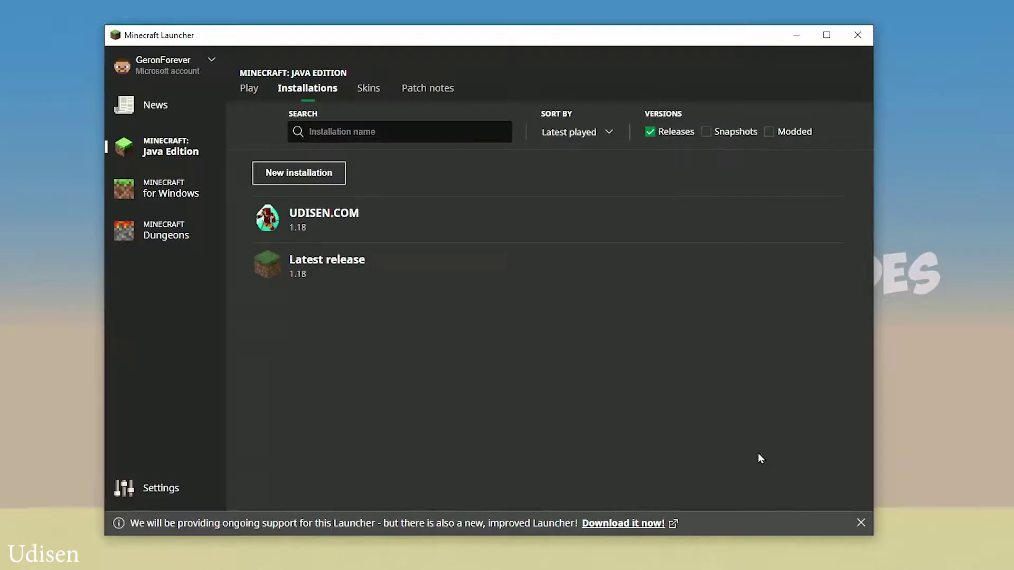
Edit the UDISEN.COM installation and choose release 1.18 as its game version
click(457, 226)
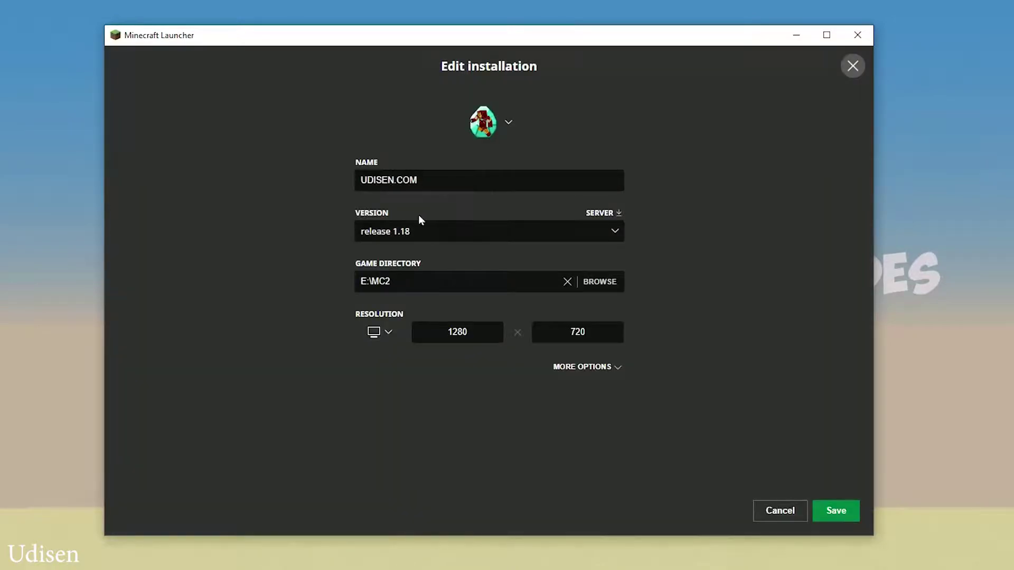
click(414, 233)
click(423, 343)
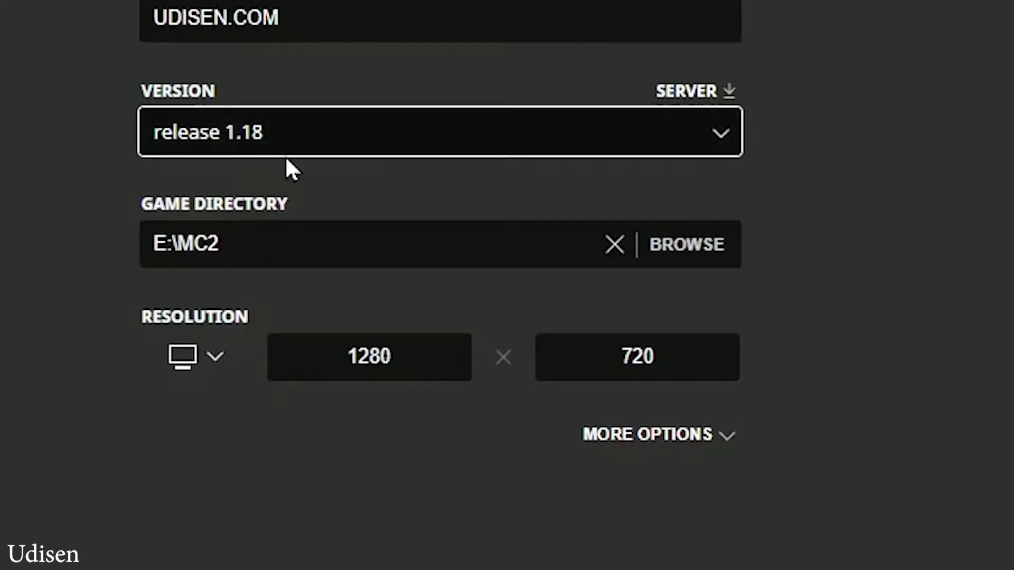
click(276, 150)
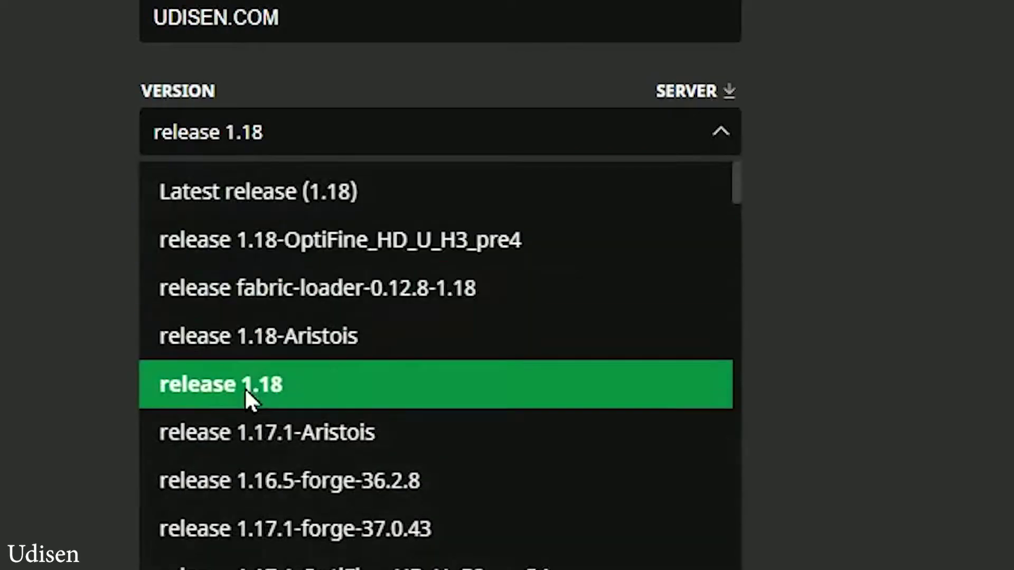
click(245, 388)
Switch the UDISEN.COM installation's version to pending 1.18_experimental-snapshot-4
click(202, 152)
scroll(380, 348, down, 5)
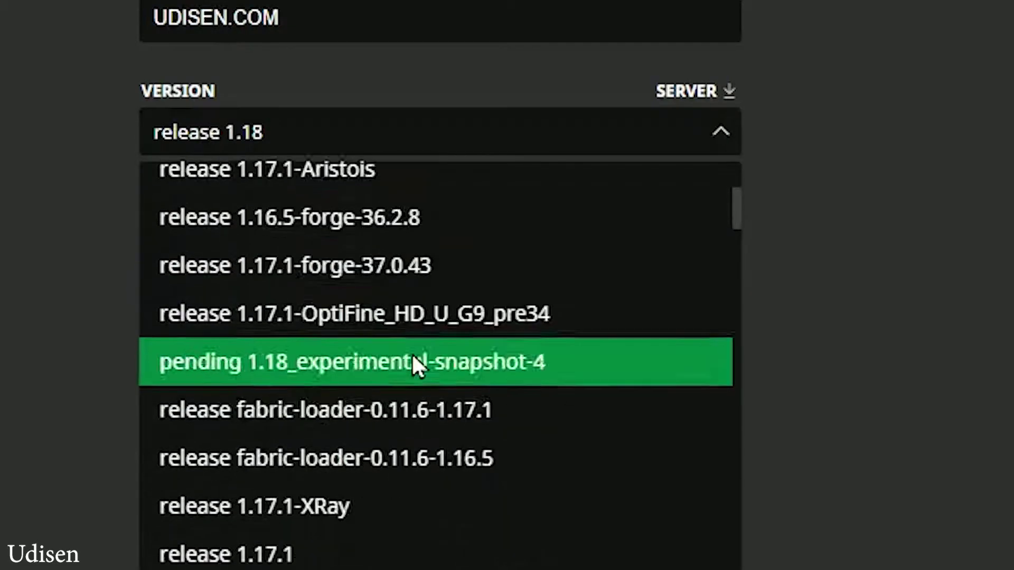
scroll(409, 343, down, 3)
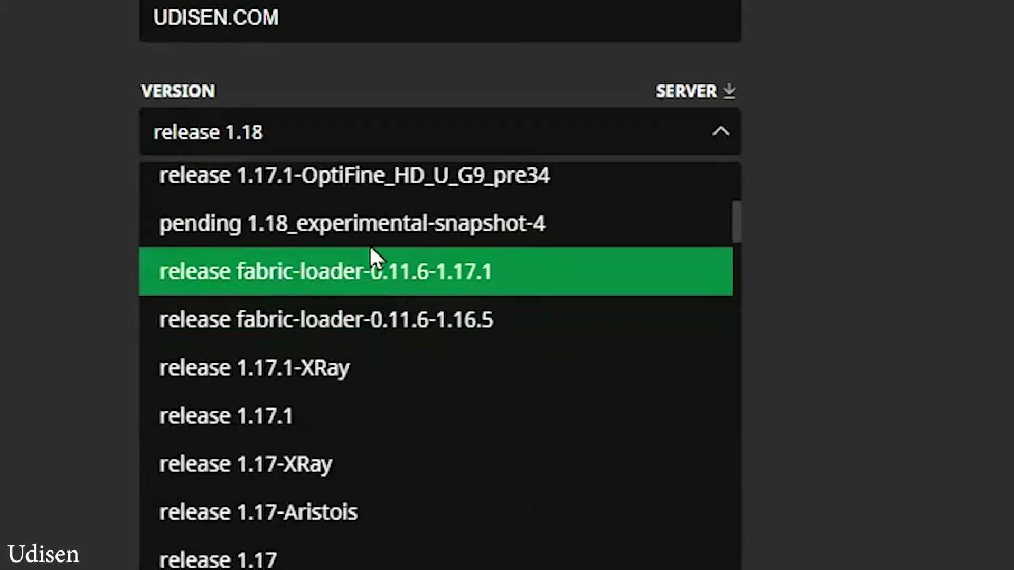
click(365, 226)
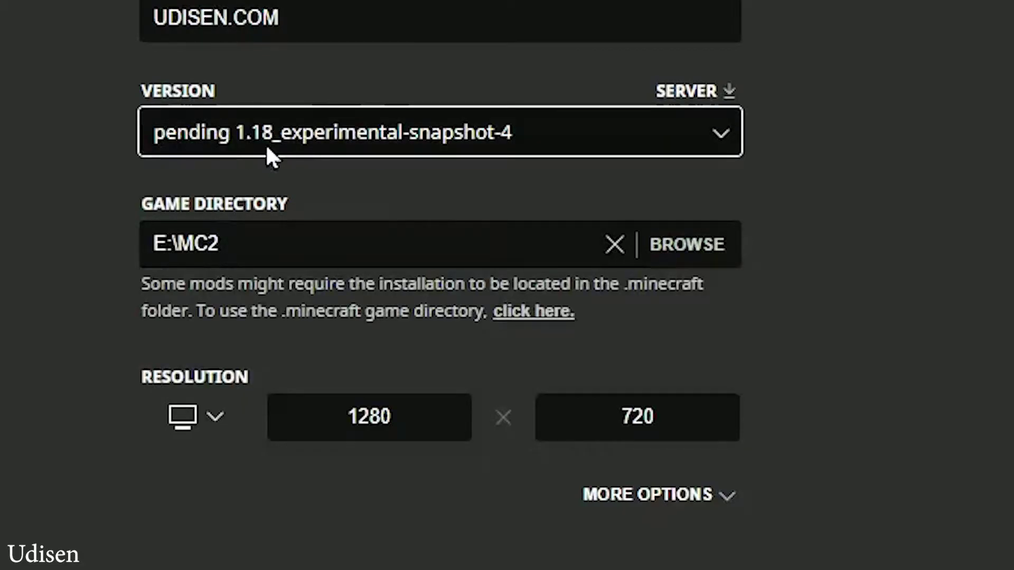
Set the installation's version to release 1.18 and save the installation
click(317, 140)
scroll(380, 328, up, 5)
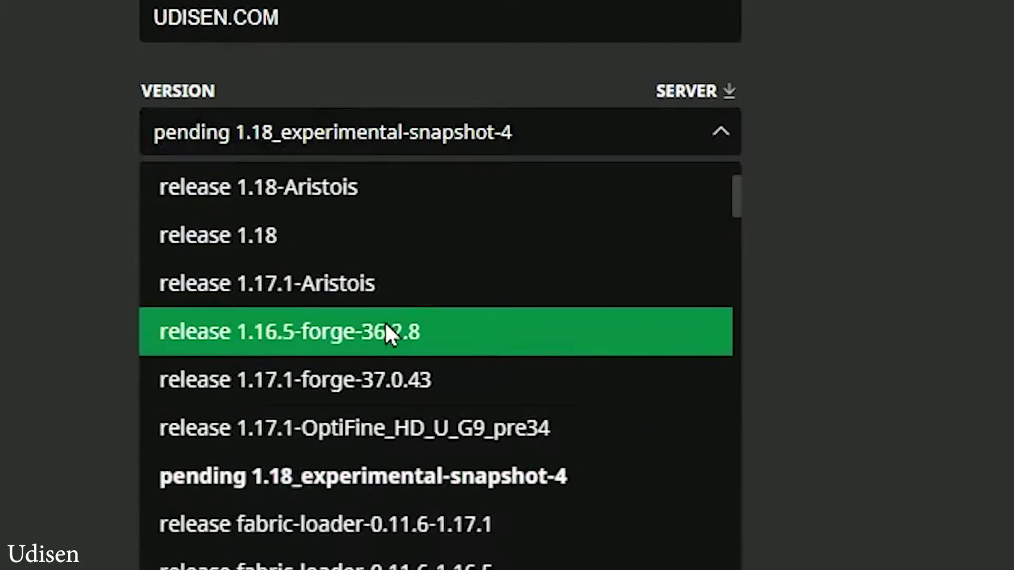
click(362, 393)
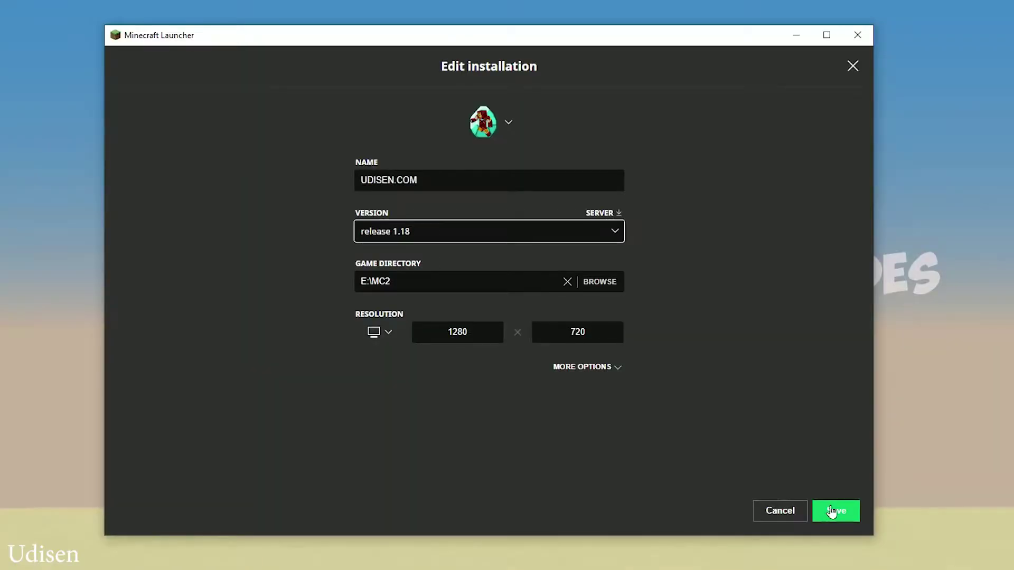
click(832, 511)
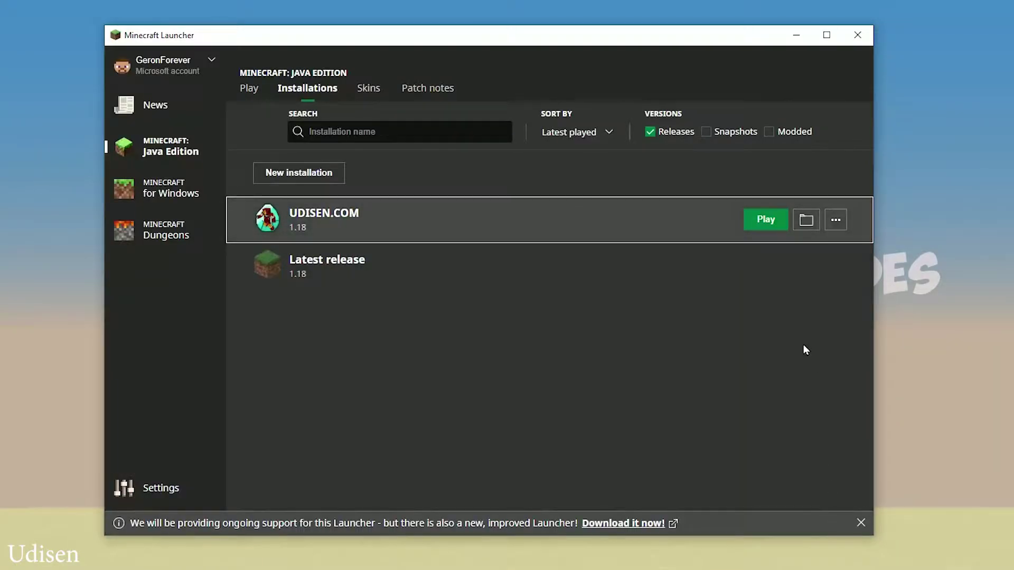
Launch the game with the UDISEN.COM installation and show the singleplayer worlds
click(762, 220)
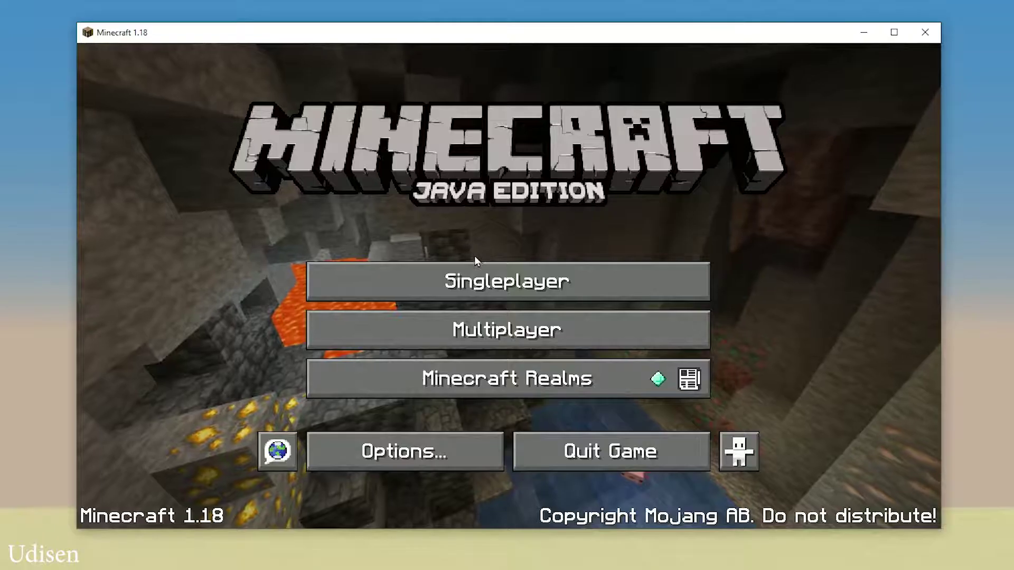
click(479, 271)
click(470, 262)
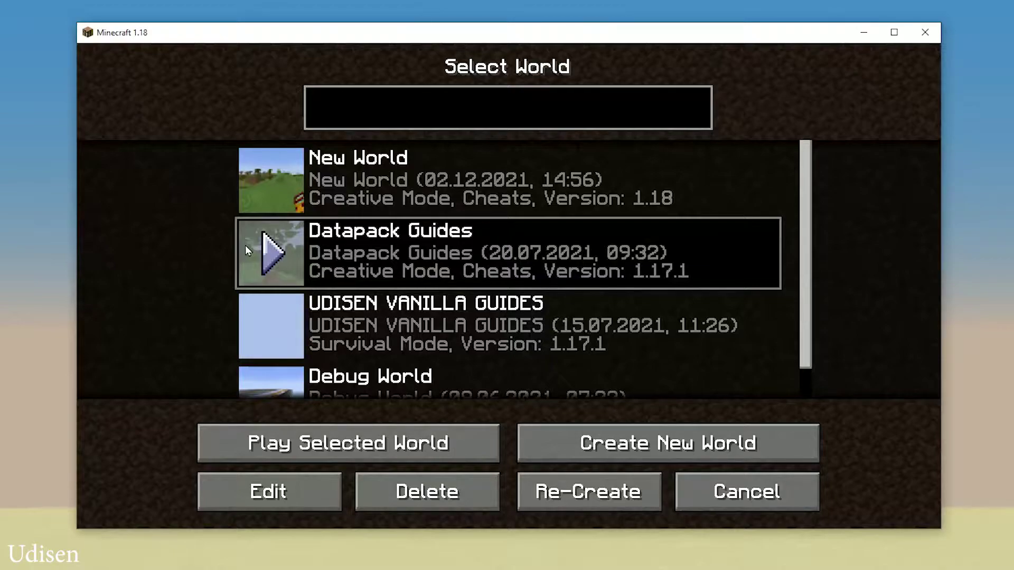
Edit the Datapack Guides world and open its world folder
click(302, 483)
click(464, 478)
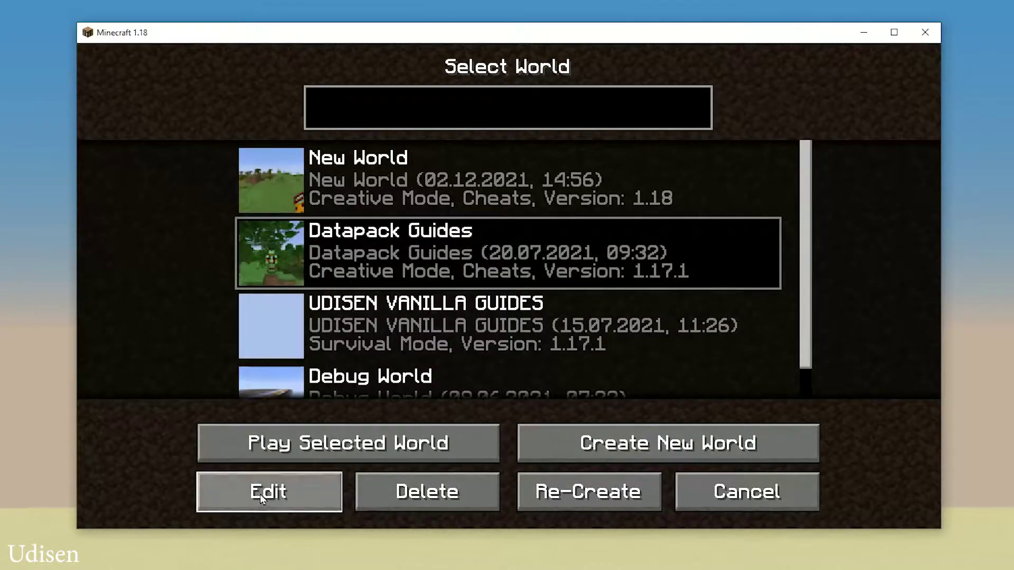
click(260, 496)
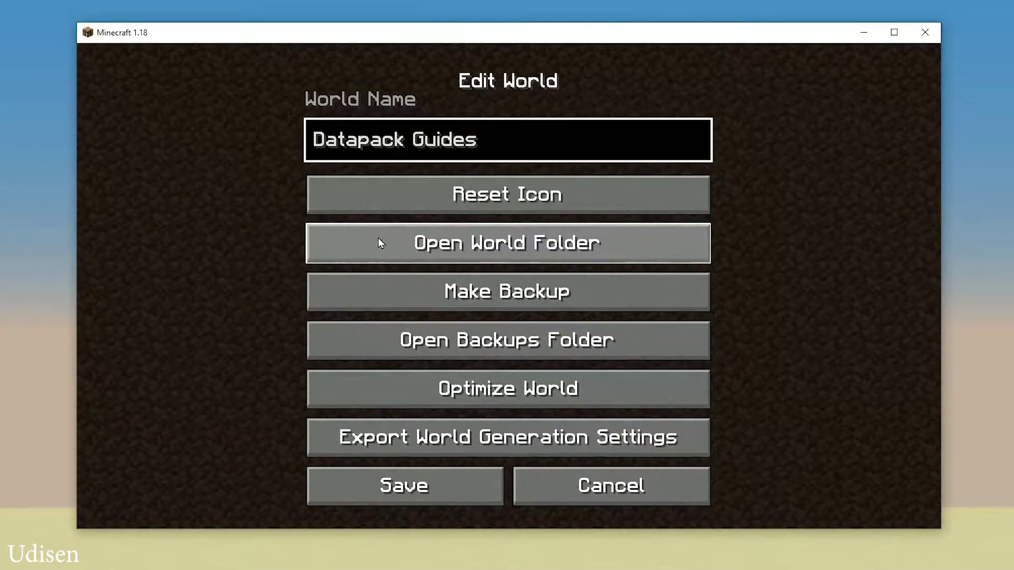
click(414, 241)
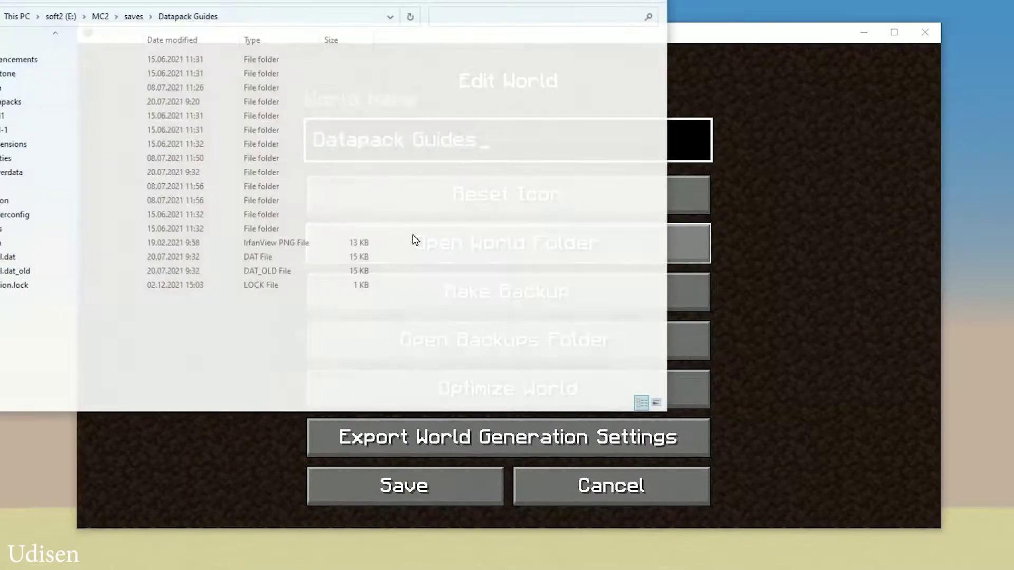
Open the datapacks folder inside the Datapack Guides world folder
drag(147, 0, 268, 27)
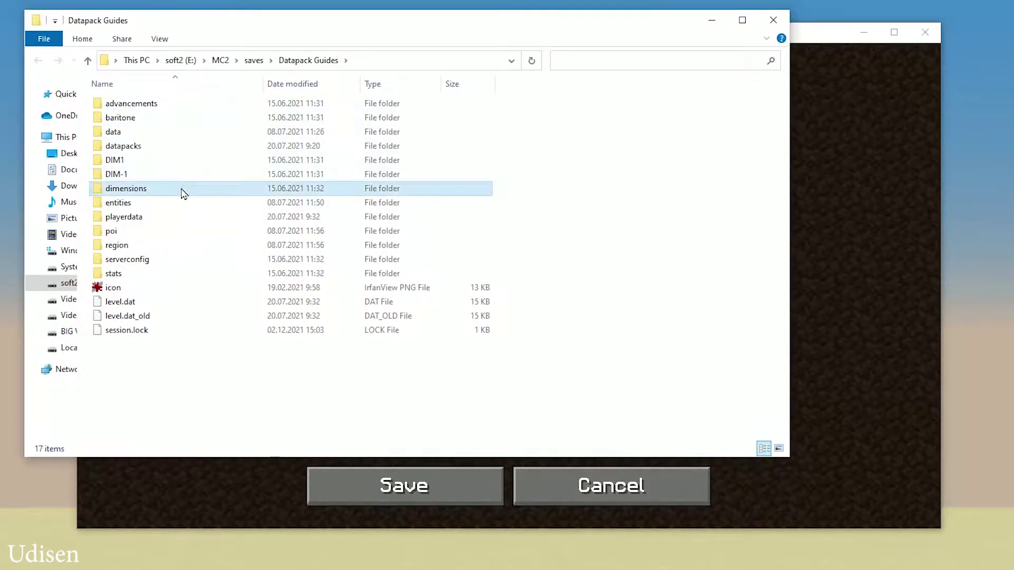
click(126, 217)
click(138, 147)
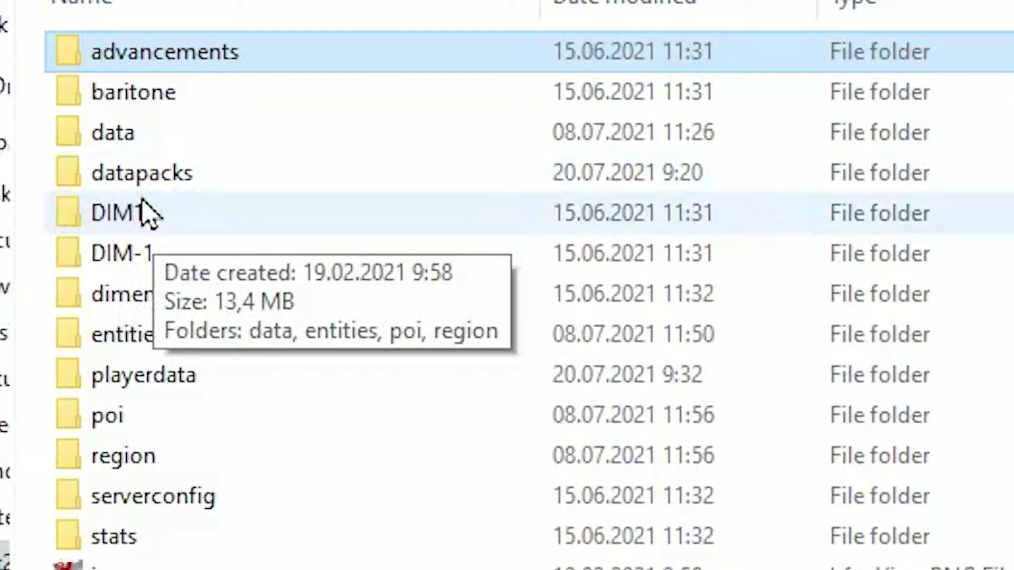
double_click(138, 180)
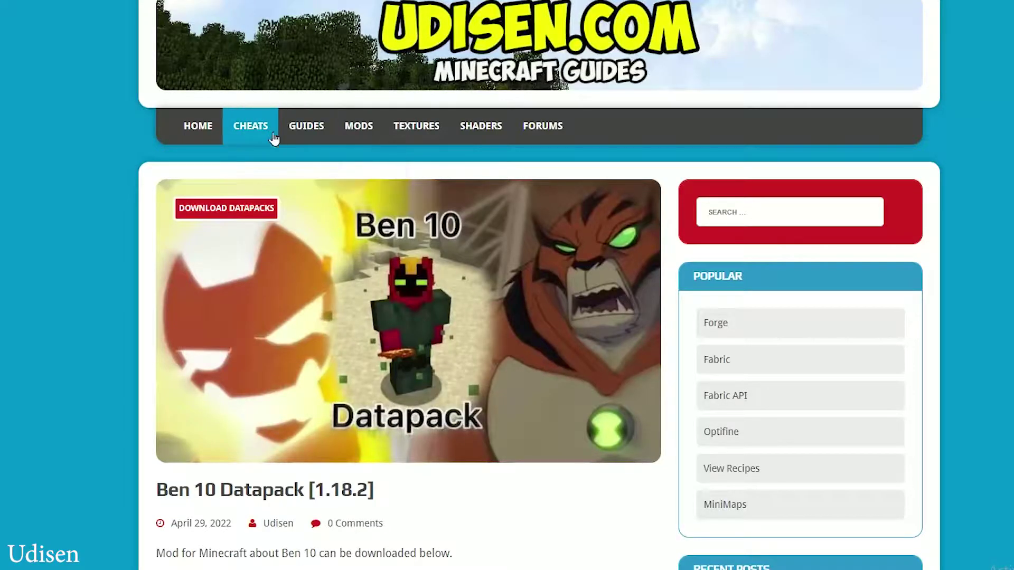
Open the Ben 10 Datapack [1.18.2] post on the website and review its installation and download sections
scroll(380, 222, down, 8)
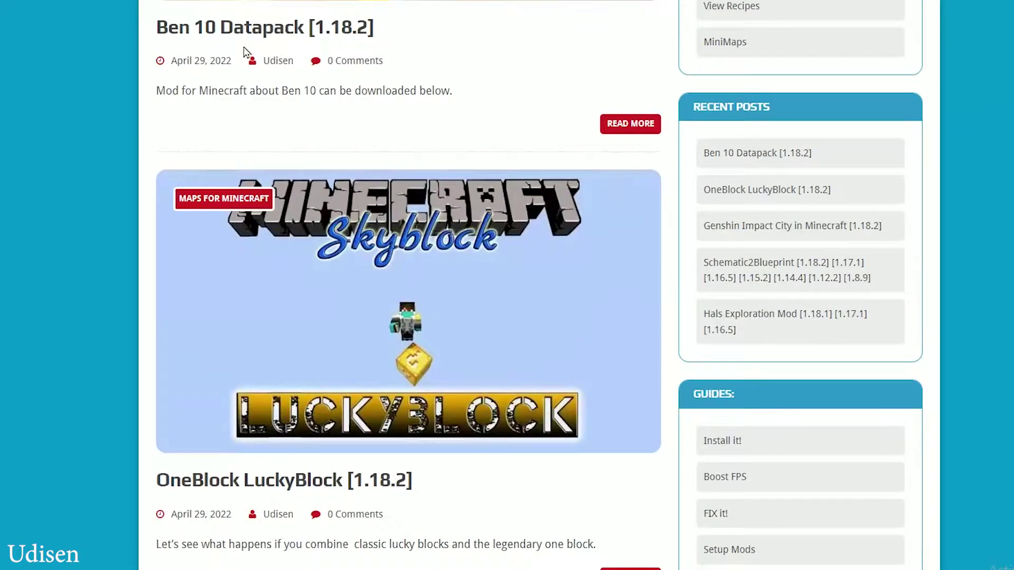
click(253, 29)
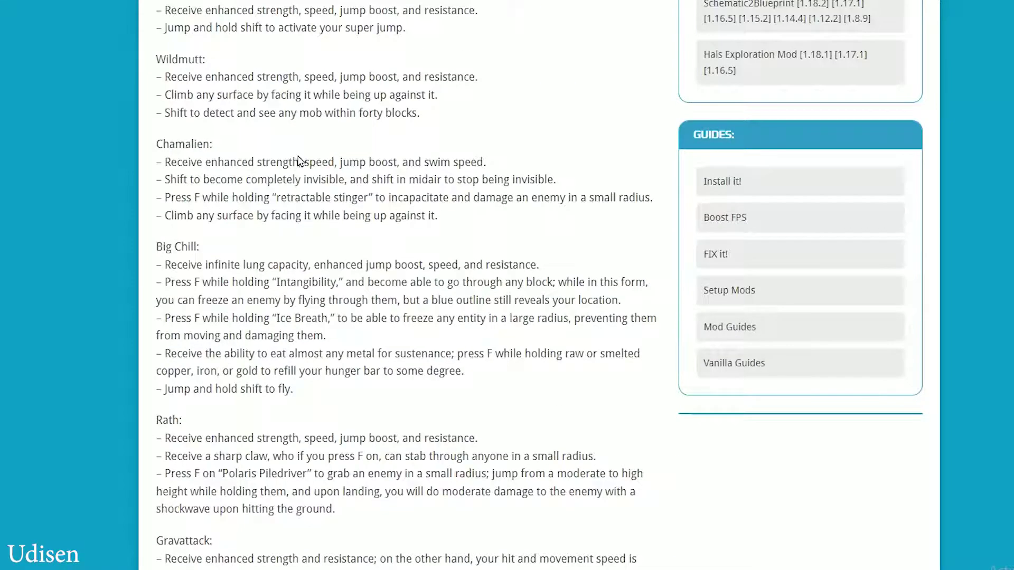
scroll(299, 161, down, 12)
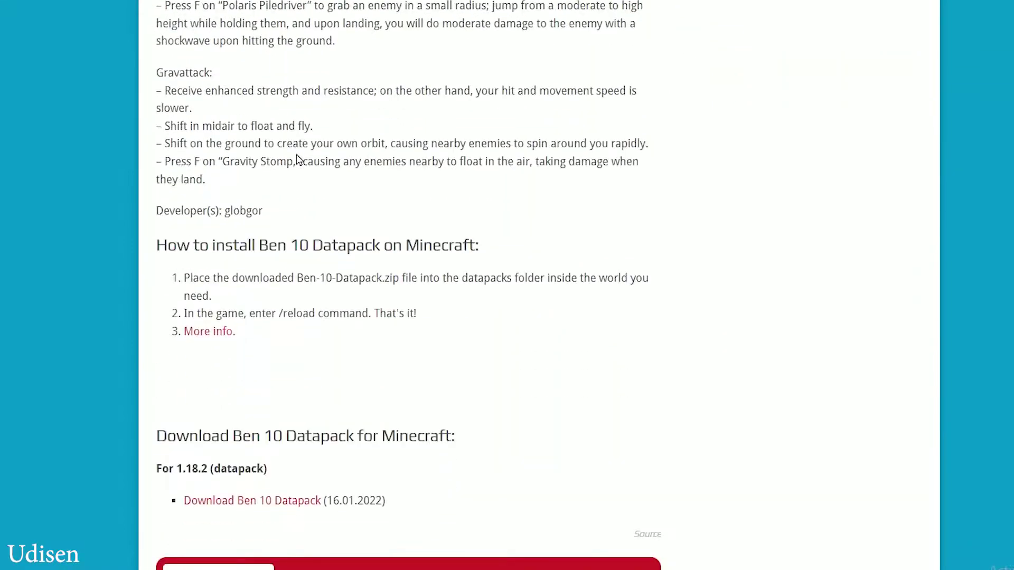
scroll(295, 154, up, 2)
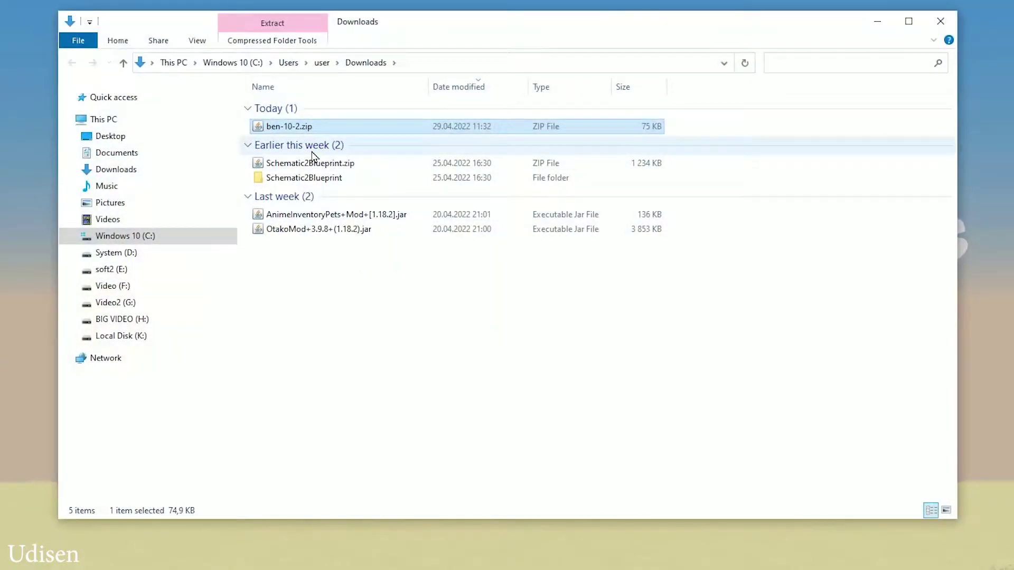
Delete Schematic2Blueprint.zip, the Schematic2Blueprint folder and the AnimeInventoryPets and OtakoMod jar files from the Downloads folder
click(311, 162)
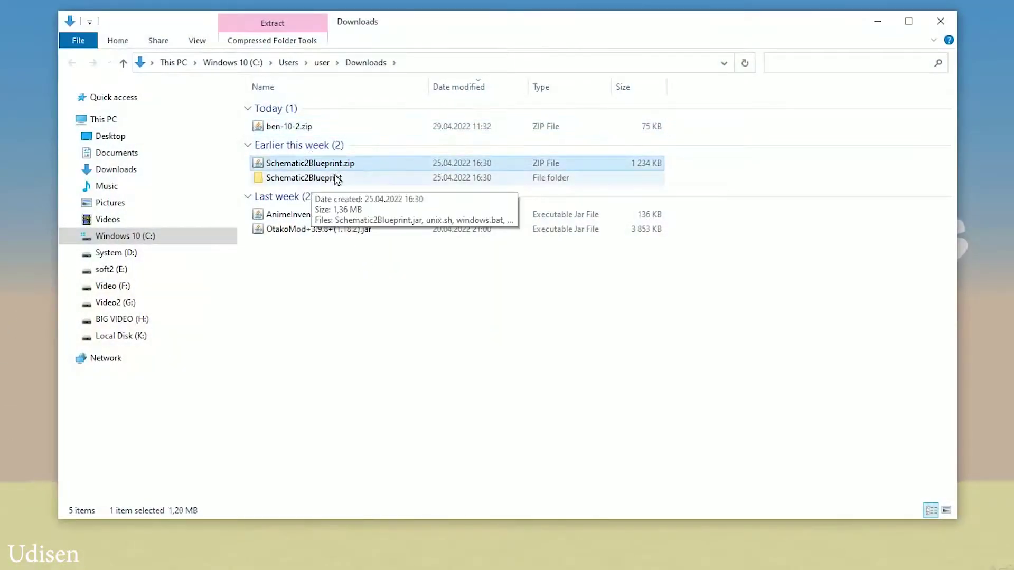
ctrl+click(336, 178)
key(Delete)
drag(310, 188, 291, 134)
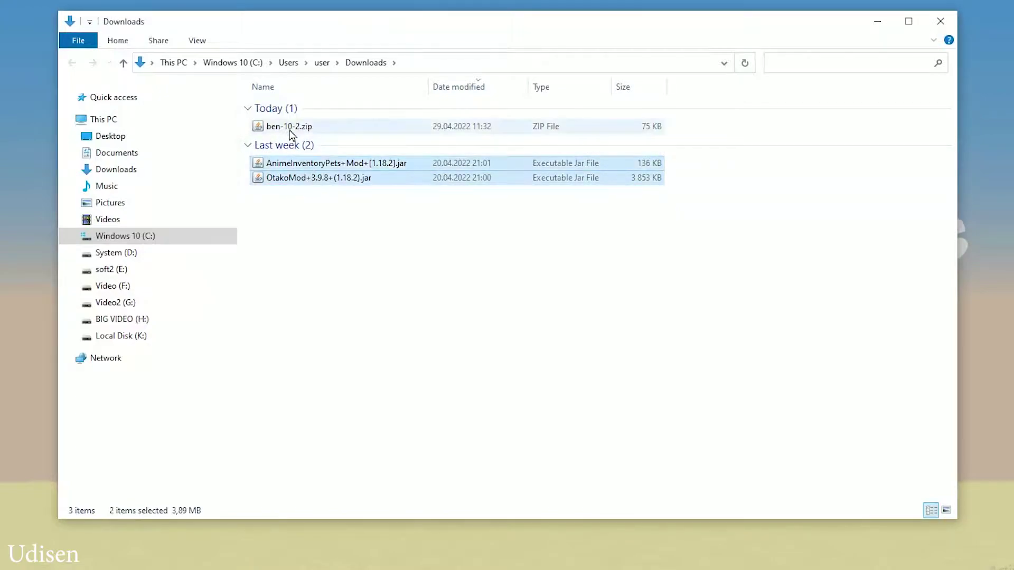
key(Delete)
Extract the contents of ben-10-2.zip directly into the Downloads folder
right_click(291, 127)
mouse_move(454, 150)
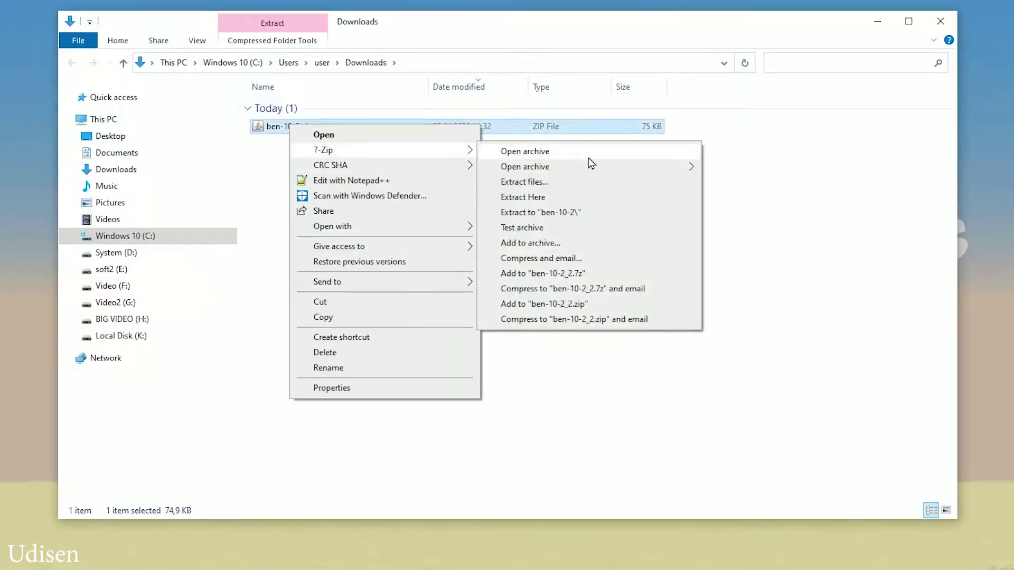
click(550, 197)
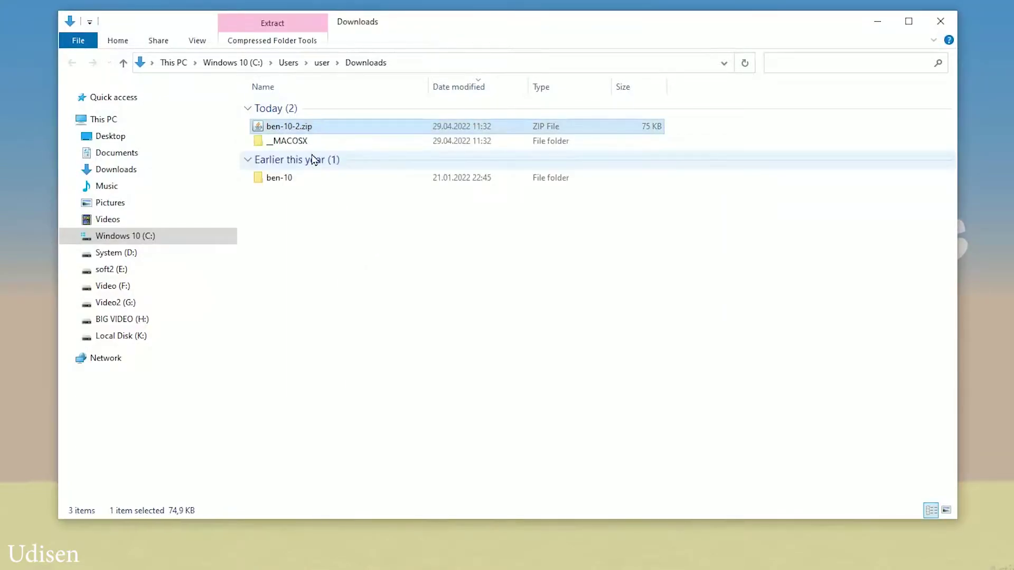
click(294, 144)
click(288, 190)
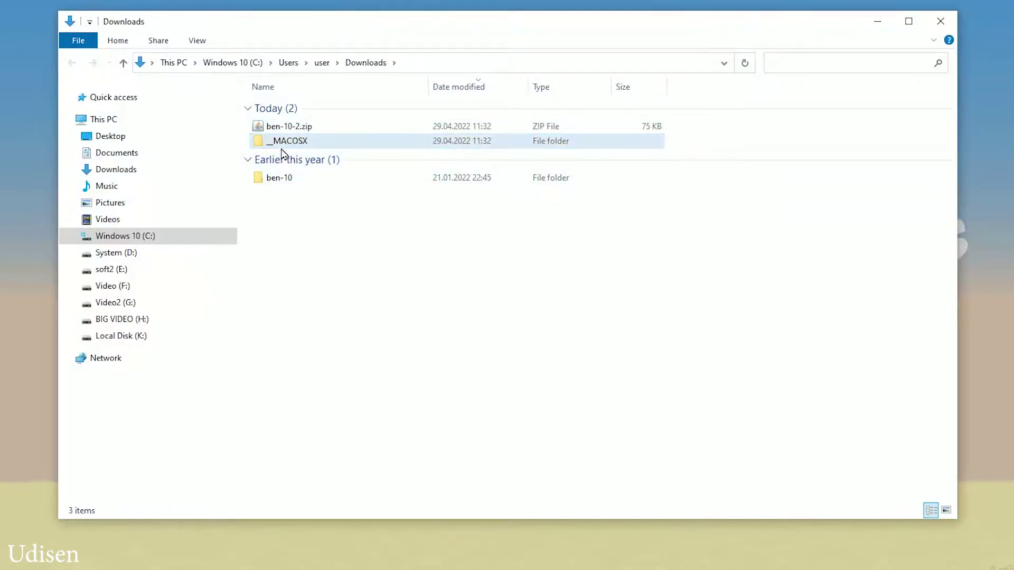
Display the Downloads folder contents as large icons and delete the __MACOSX folder
right_click(636, 233)
mouse_move(776, 419)
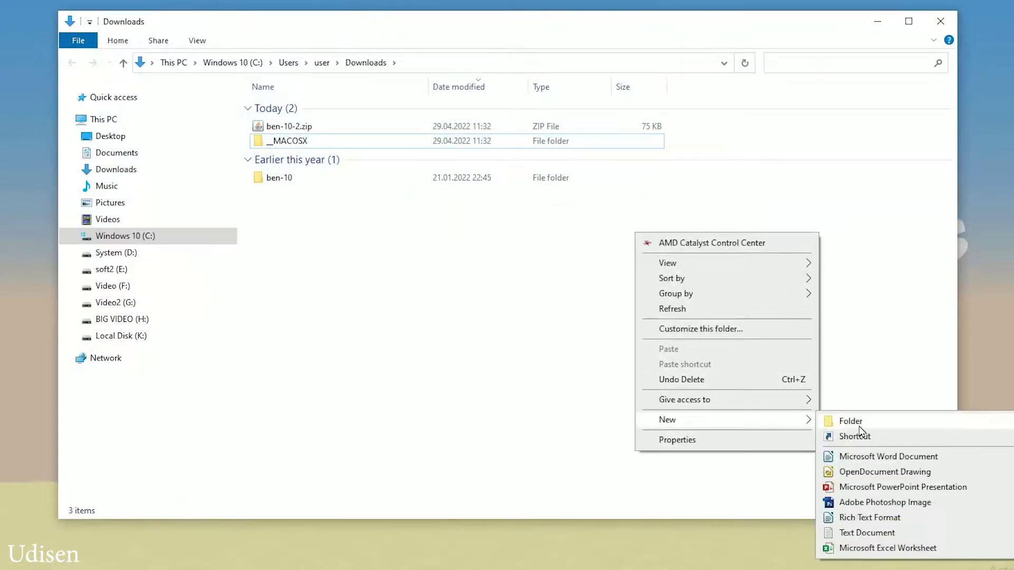
mouse_move(771, 263)
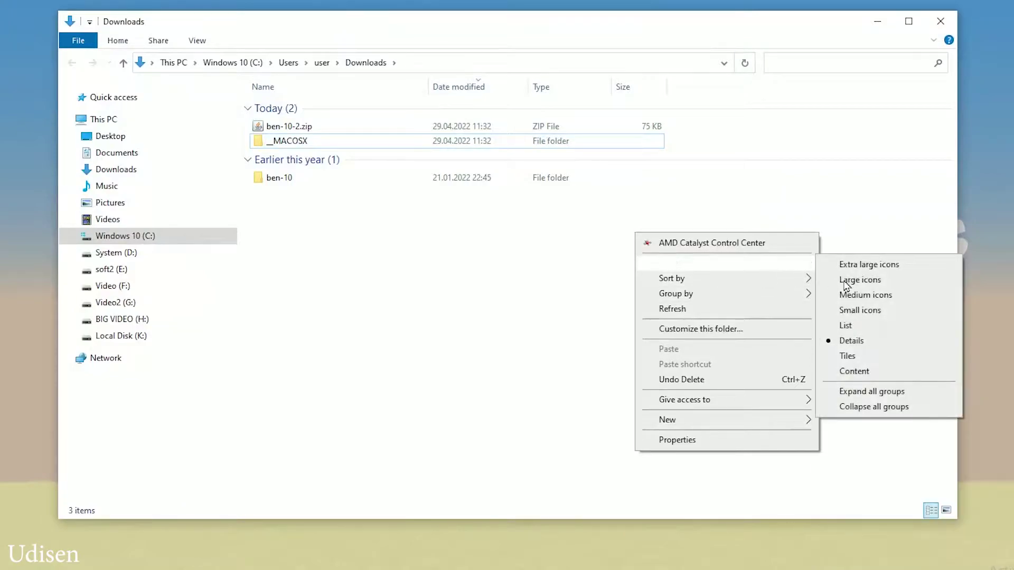
click(852, 282)
click(345, 206)
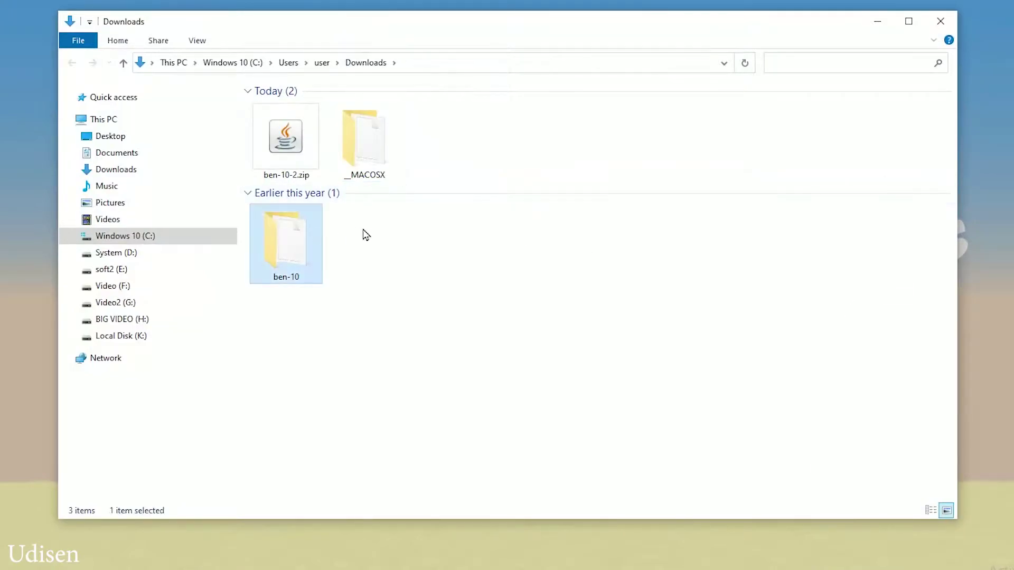
click(362, 150)
key(Delete)
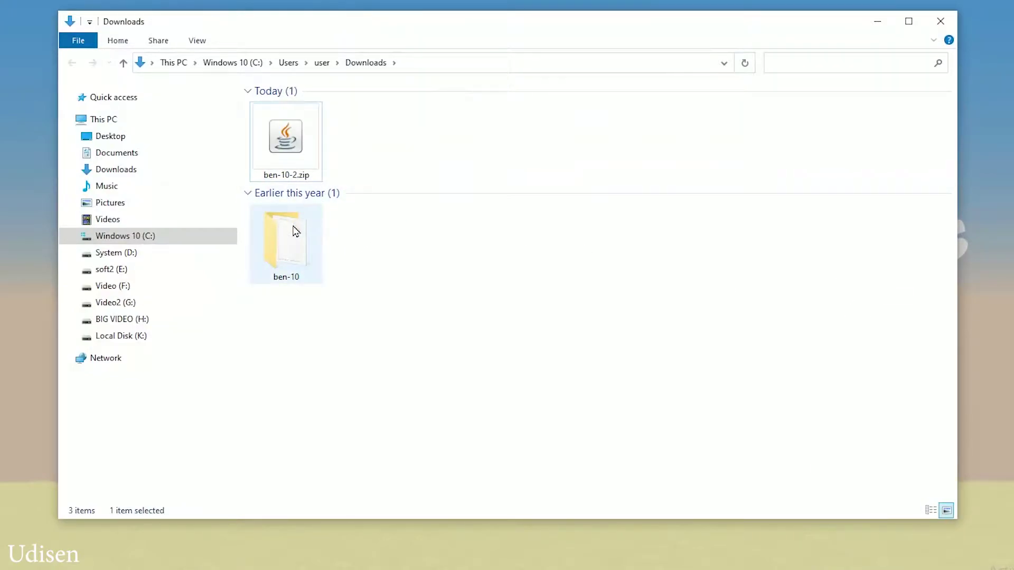
Check the contents of the extracted ben-10 folder and copy that folder into the Datapack Guides world's datapacks folder
double_click(295, 230)
click(293, 112)
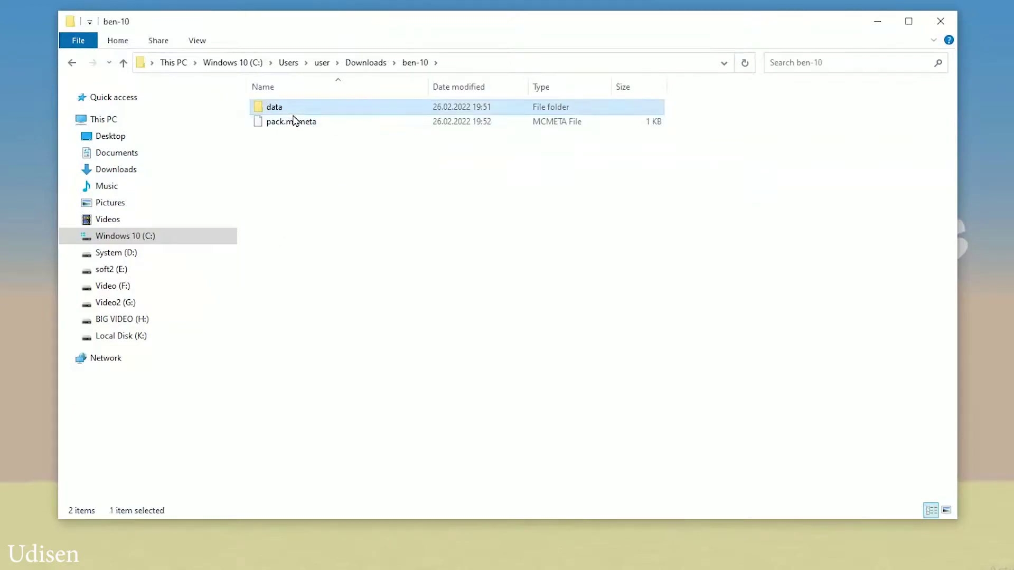
key(alt+Left)
right_click(288, 242)
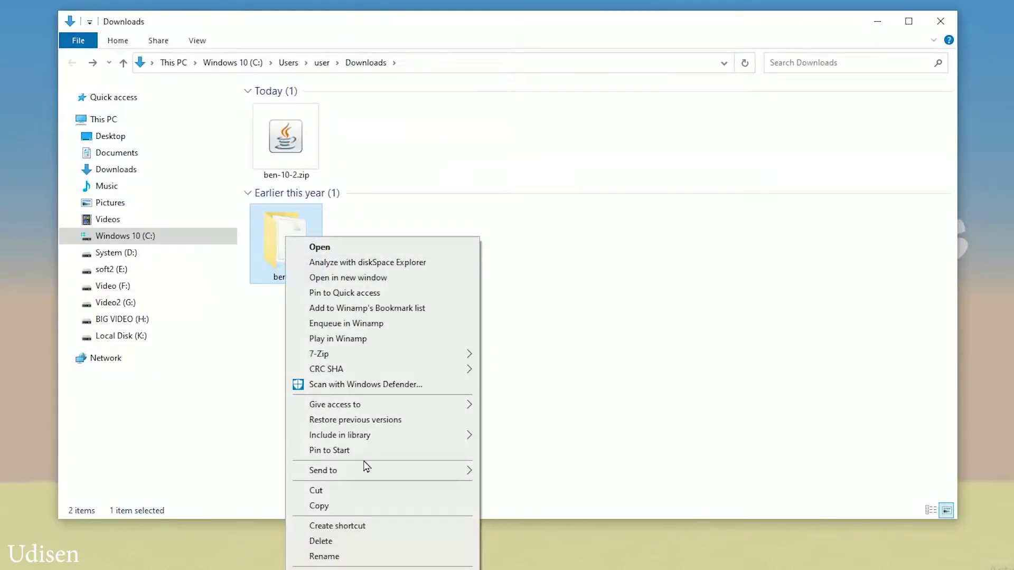
click(340, 506)
click(539, 569)
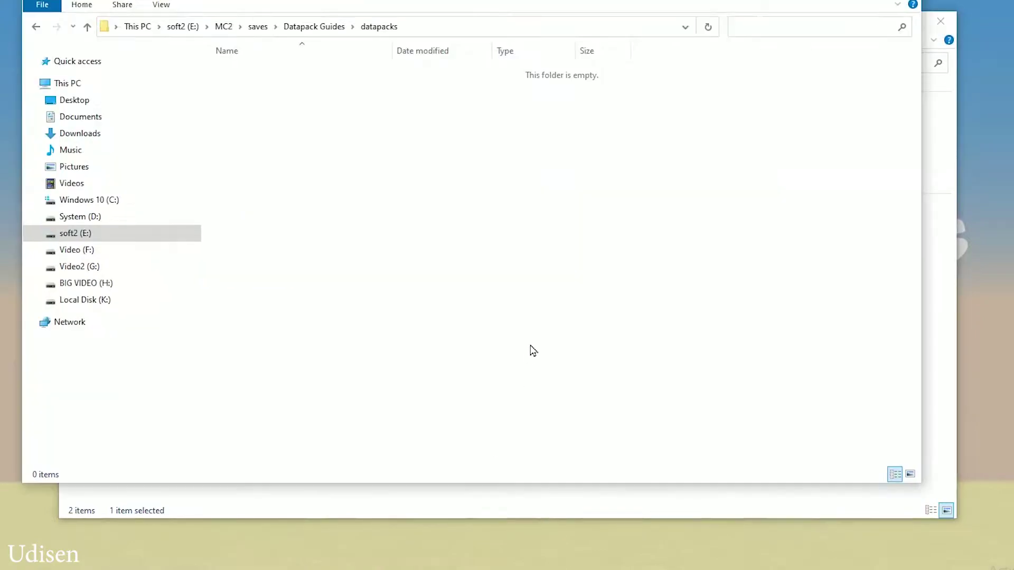
right_click(362, 103)
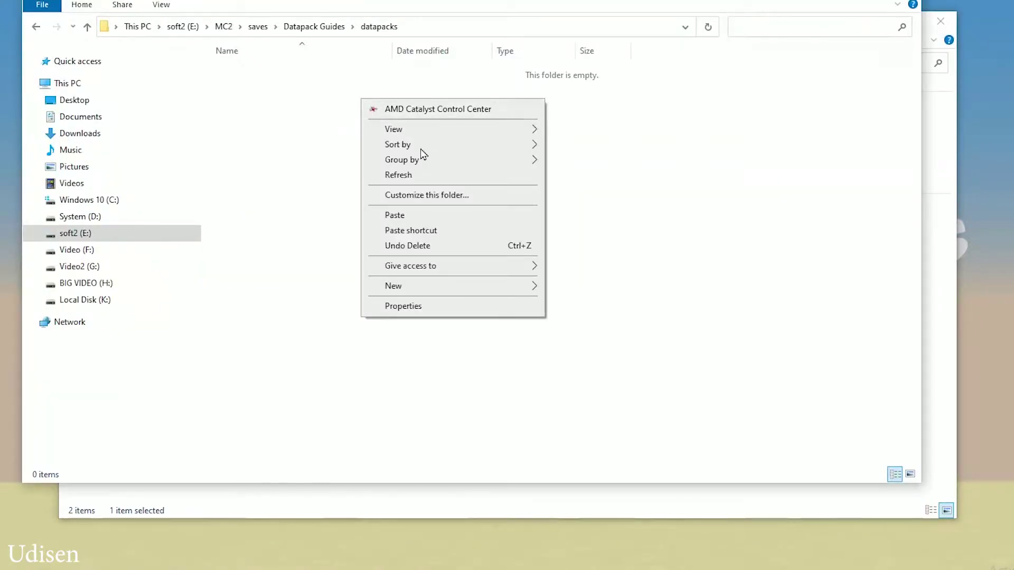
click(395, 215)
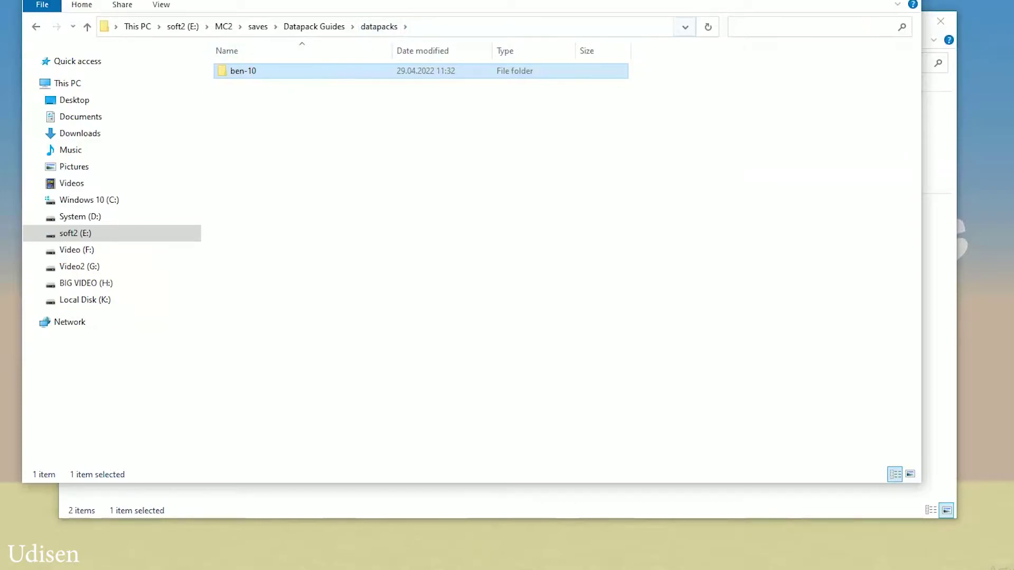
Switch to Minecraft 1.18.2 and load the Datapack Guides world
click(904, 0)
click(888, 23)
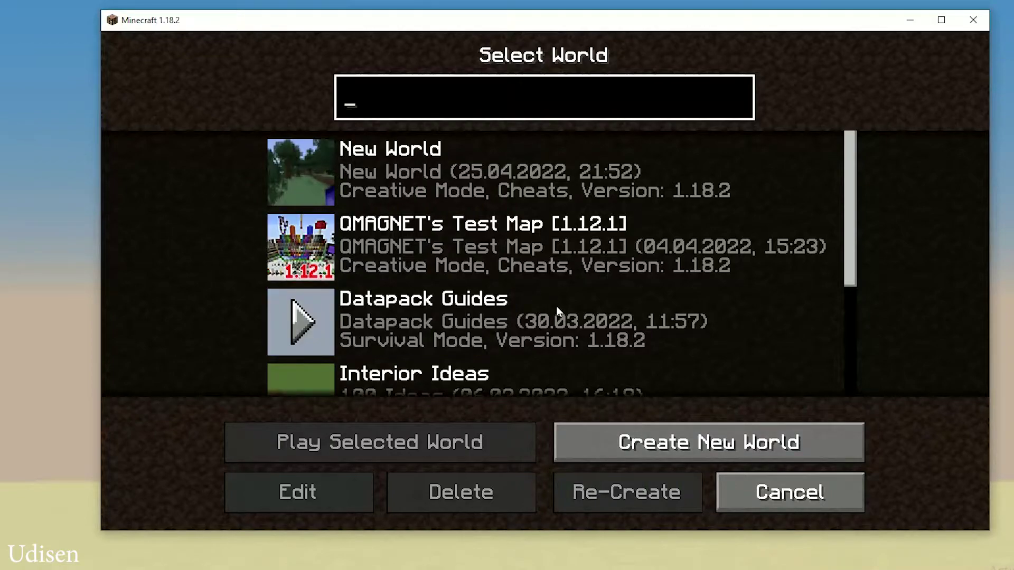
click(527, 315)
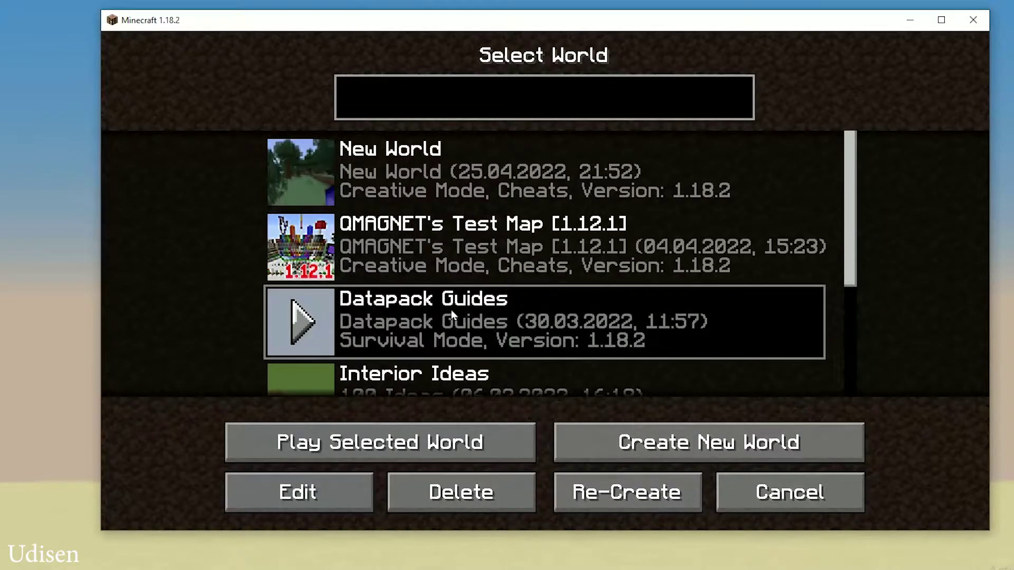
double_click(451, 310)
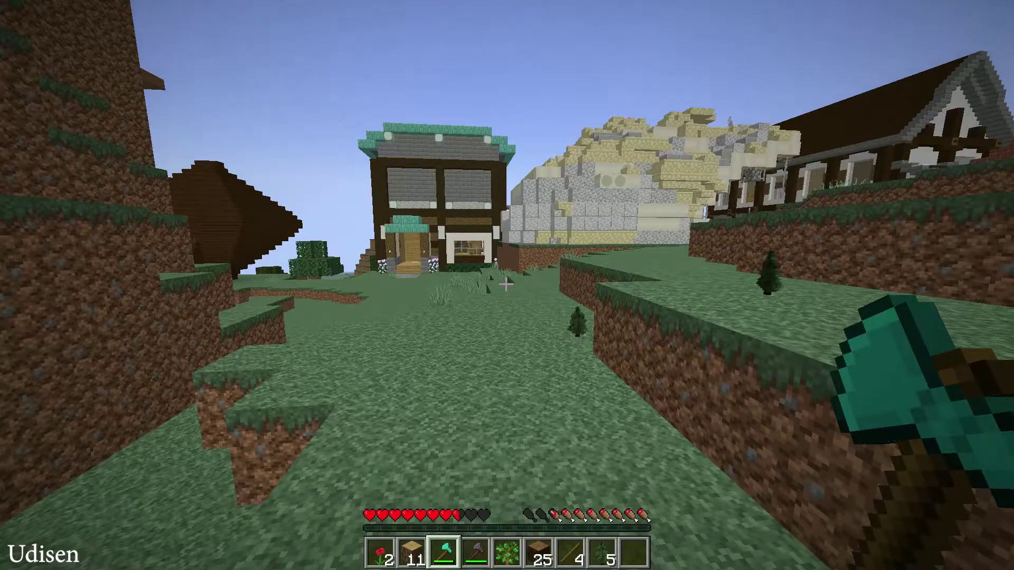
Open the world to LAN in Survival mode with cheats allowed
key(Escape)
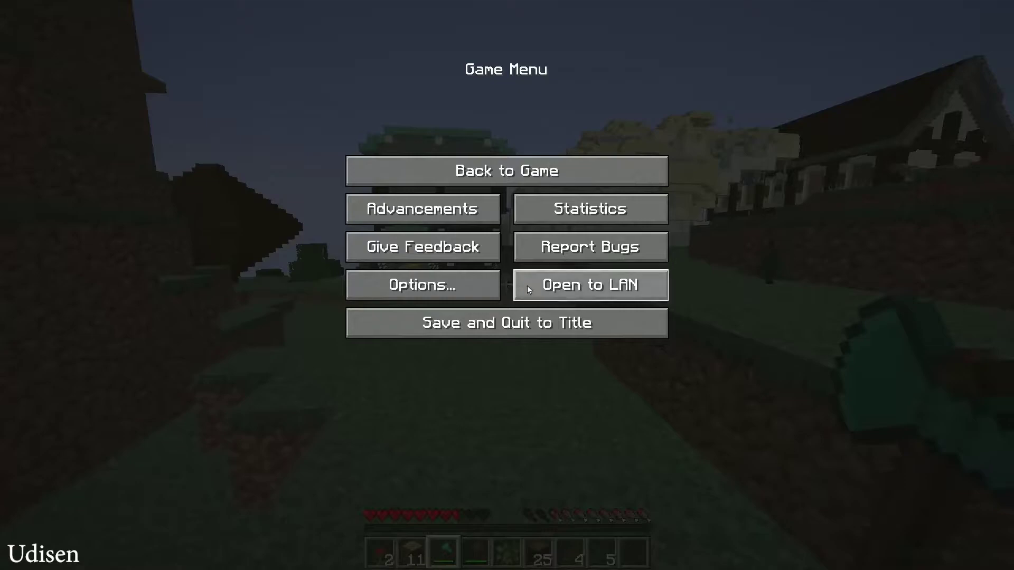
click(553, 287)
click(603, 180)
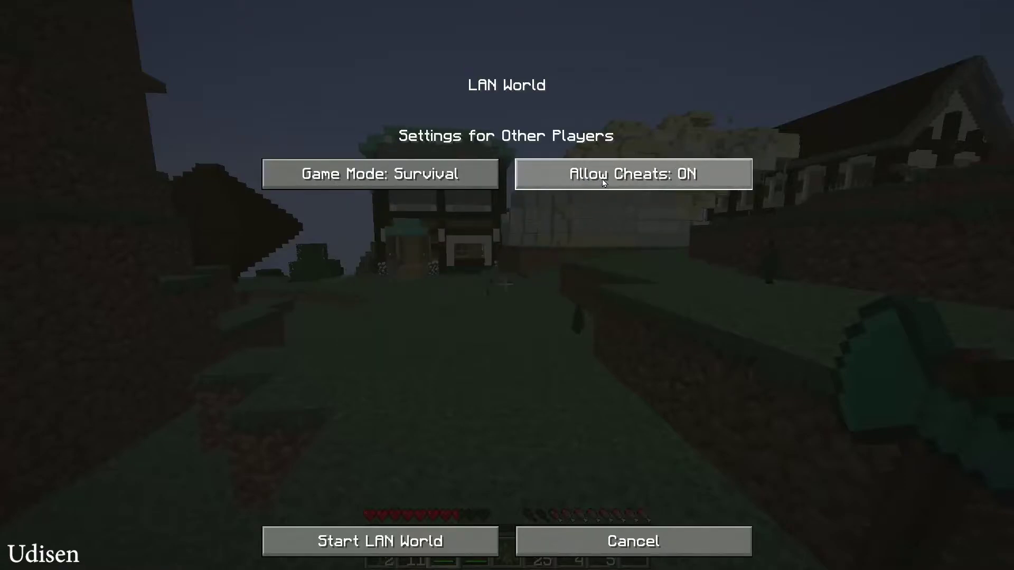
click(414, 536)
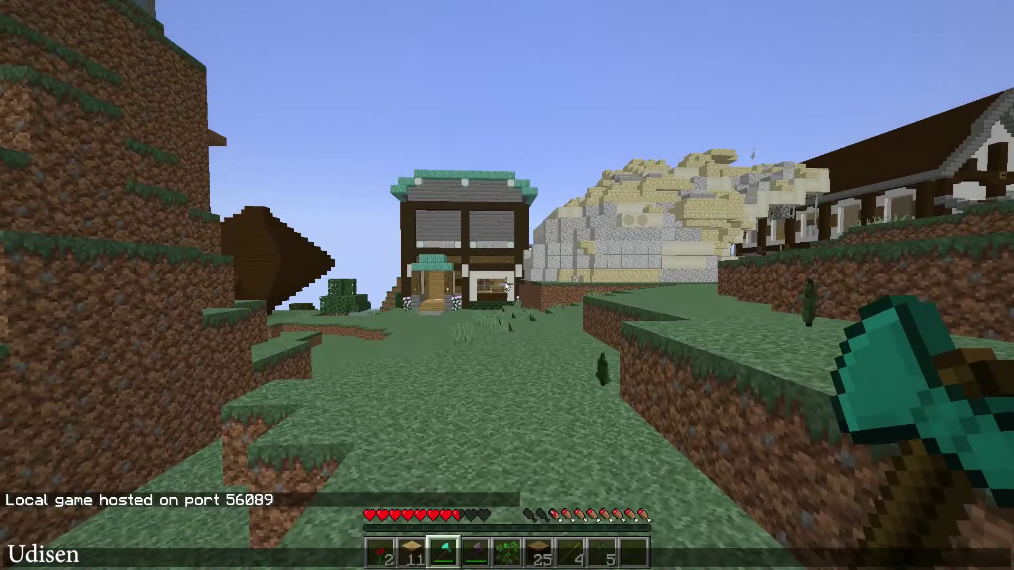
Reload the world's datapacks with the /reload command
key(slash)
text(re)
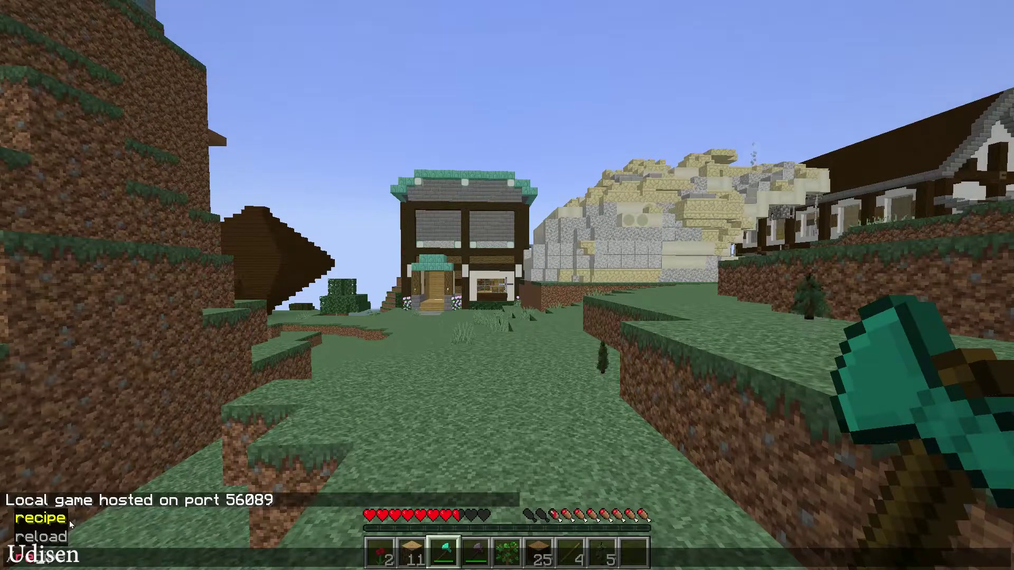
key(Down)
key(Tab)
key(Return)
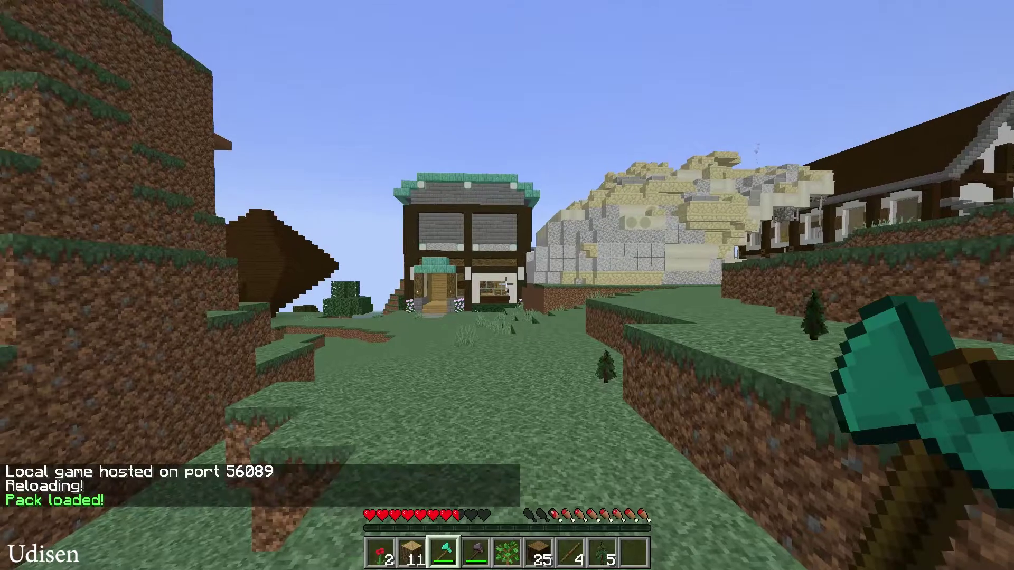
Paste the function command for minecraft:giveomnitrix into the chat, check its parts and run it
key(t)
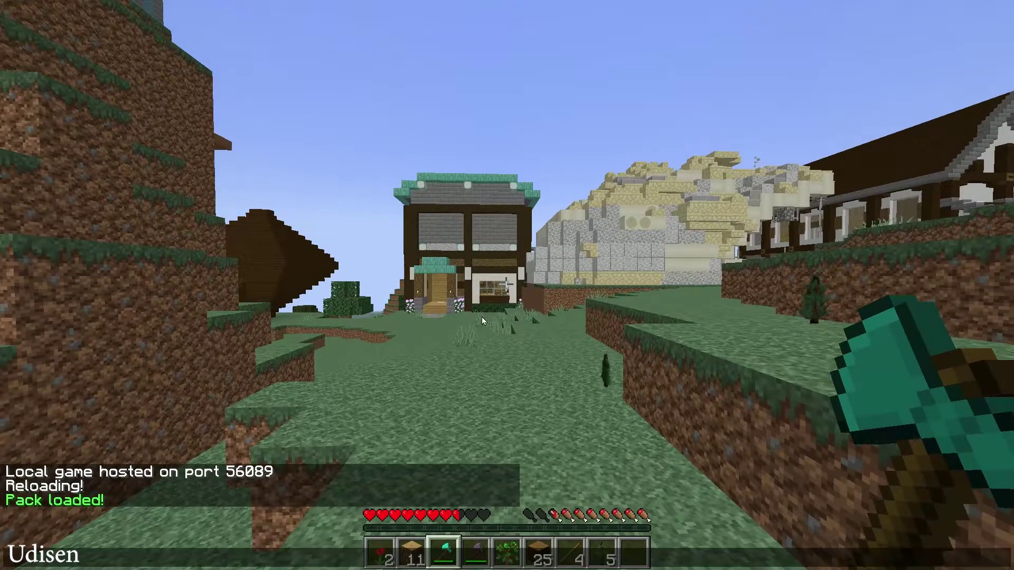
key(ctrl+v)
click(31, 558)
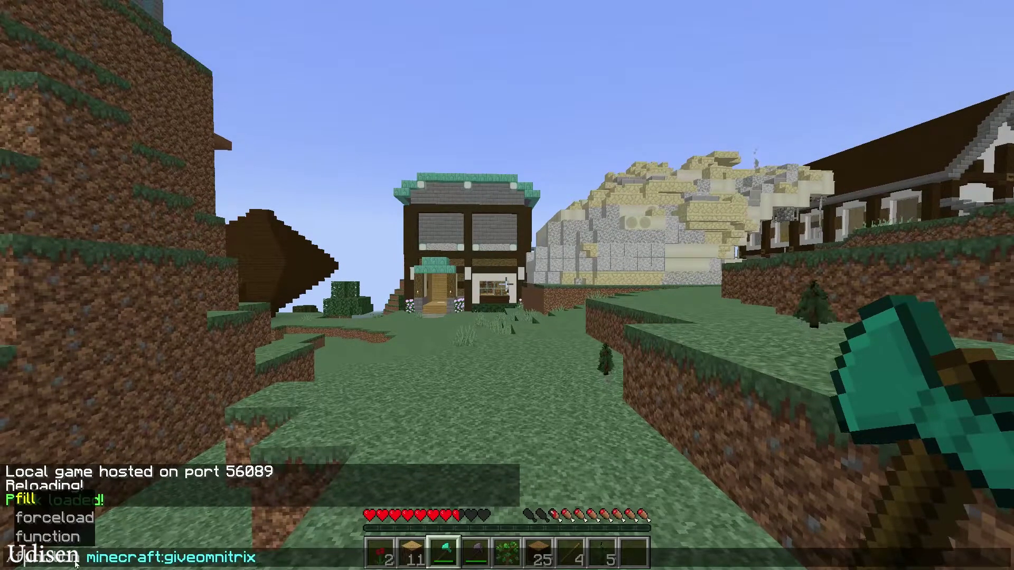
click(55, 560)
key(Right)
key(Right)
key(Right)
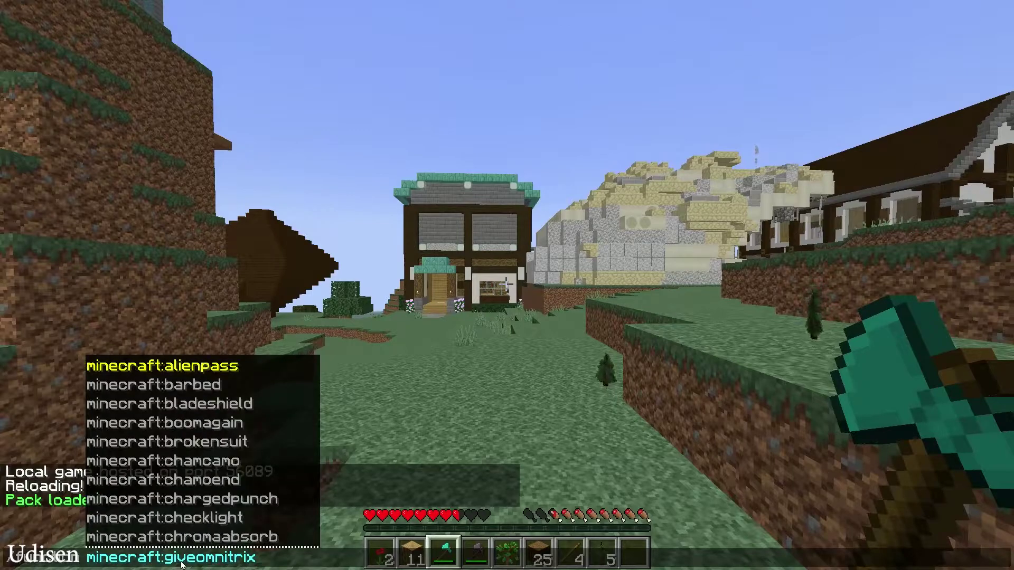
key(Right)
key(Right)
key(Right)
key(Right)
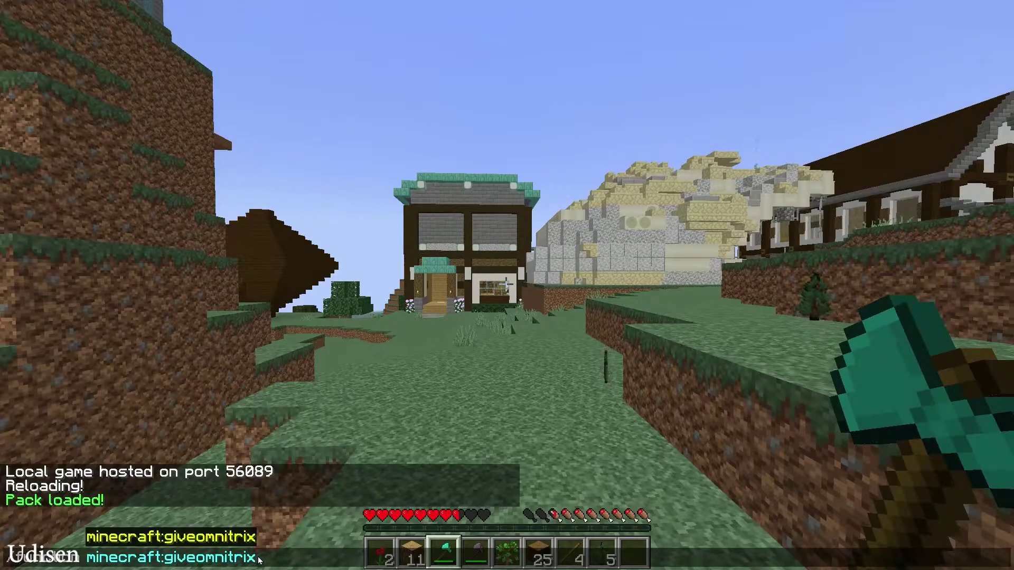
key(Right)
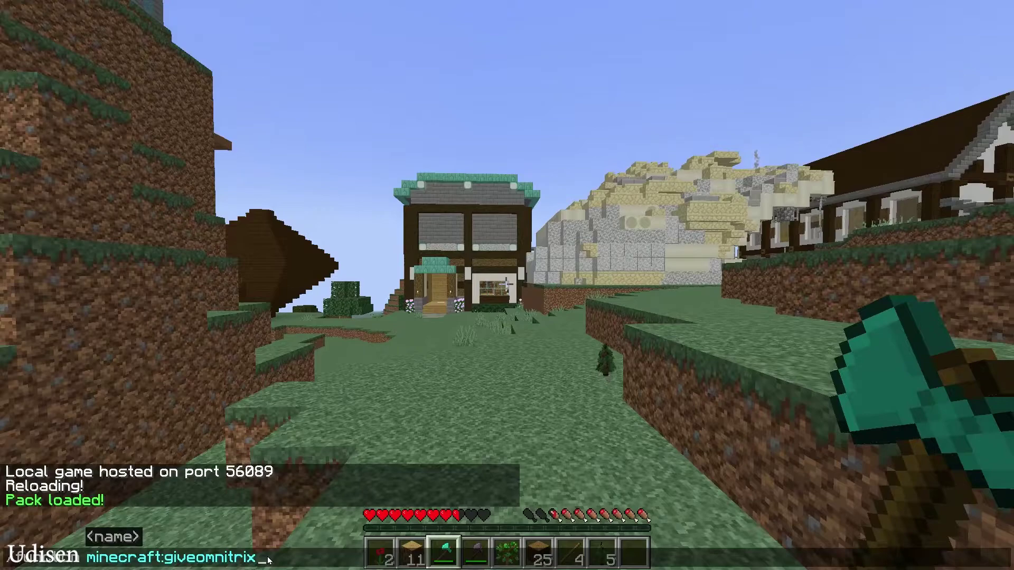
key(Return)
Move the Omnitrix into the first hotbar slot, put the displaced poppies in the inventory, and hold the Omnitrix
key(e)
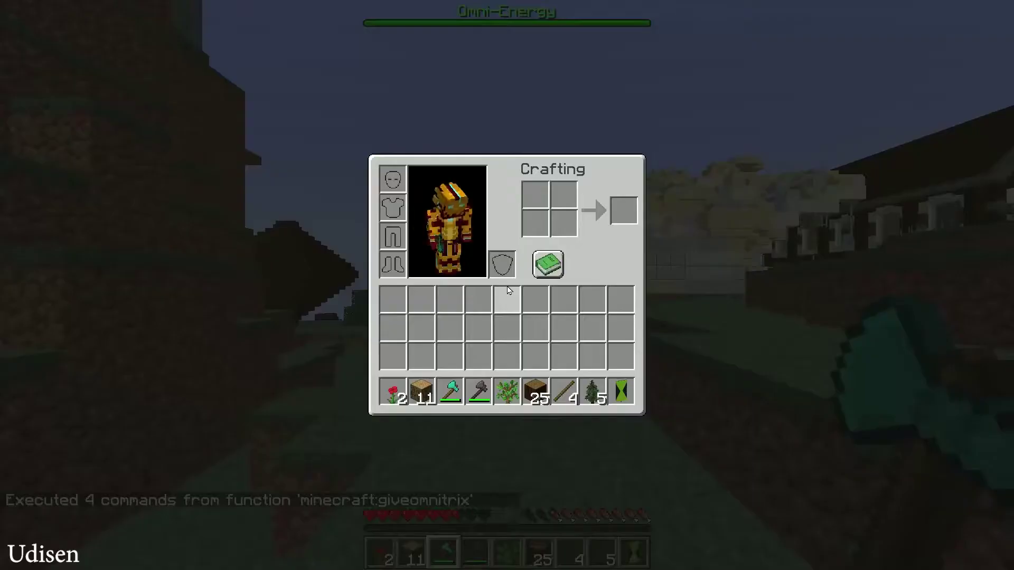
click(627, 393)
click(396, 391)
click(396, 365)
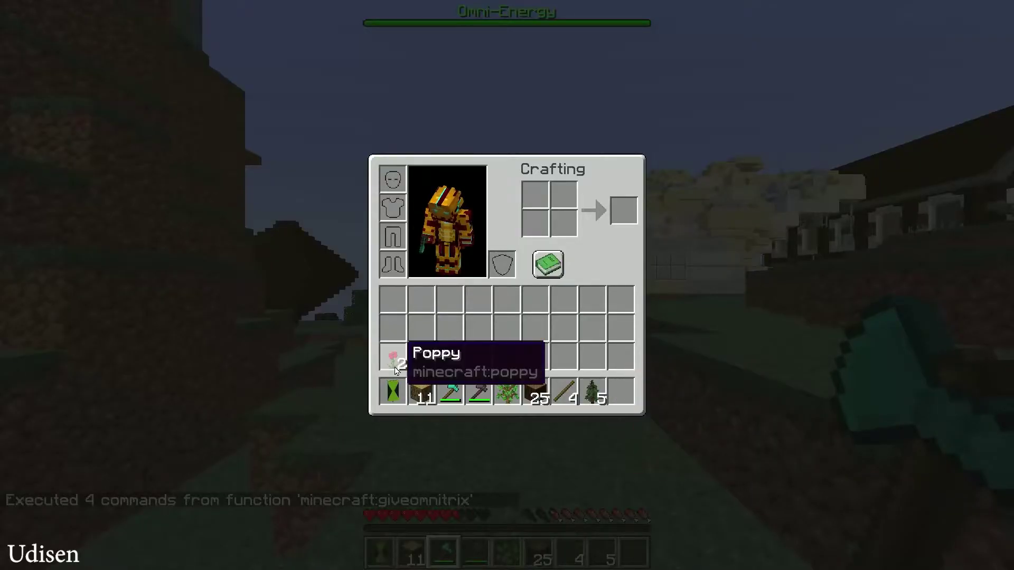
key(e)
key(1)
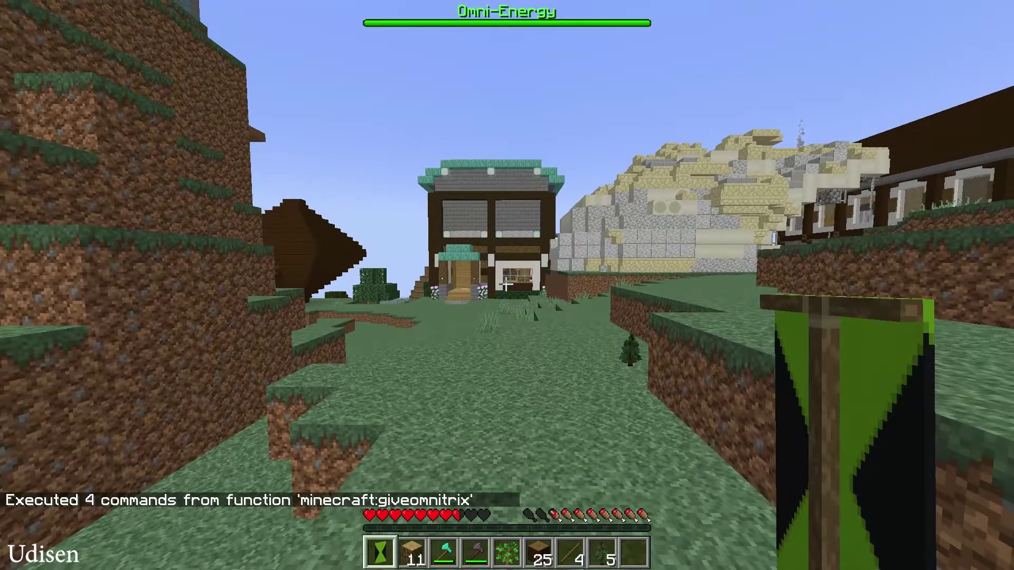
Send "gf" in the chat and move the Omnitrix from the hotbar into the off-hand slot
text(tgf)
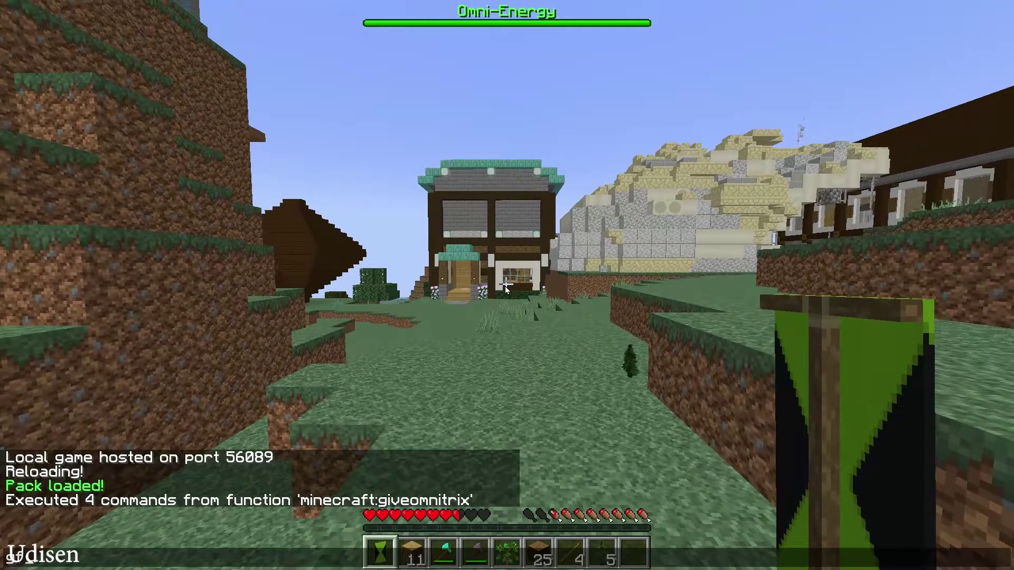
key(Return)
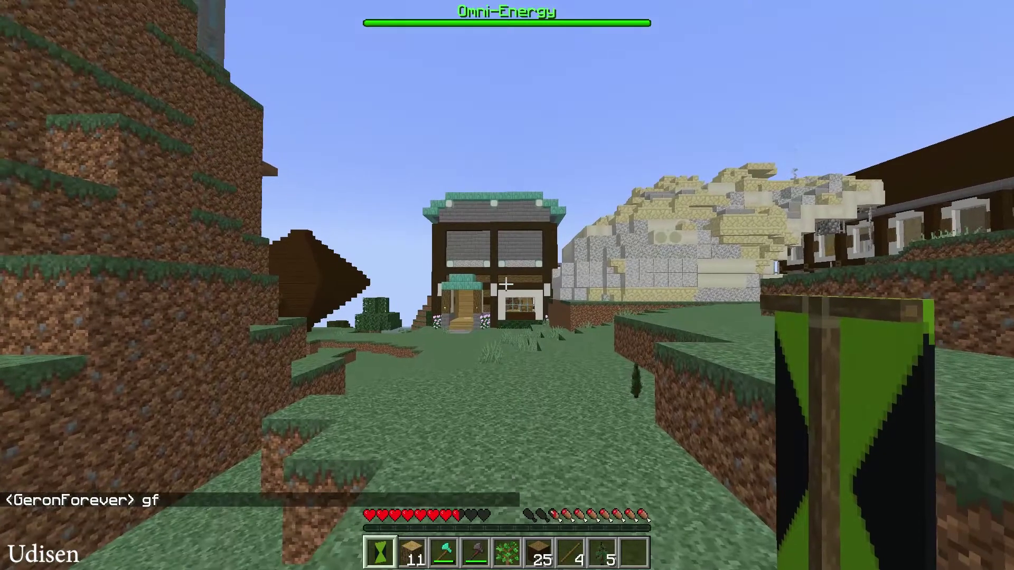
key(e)
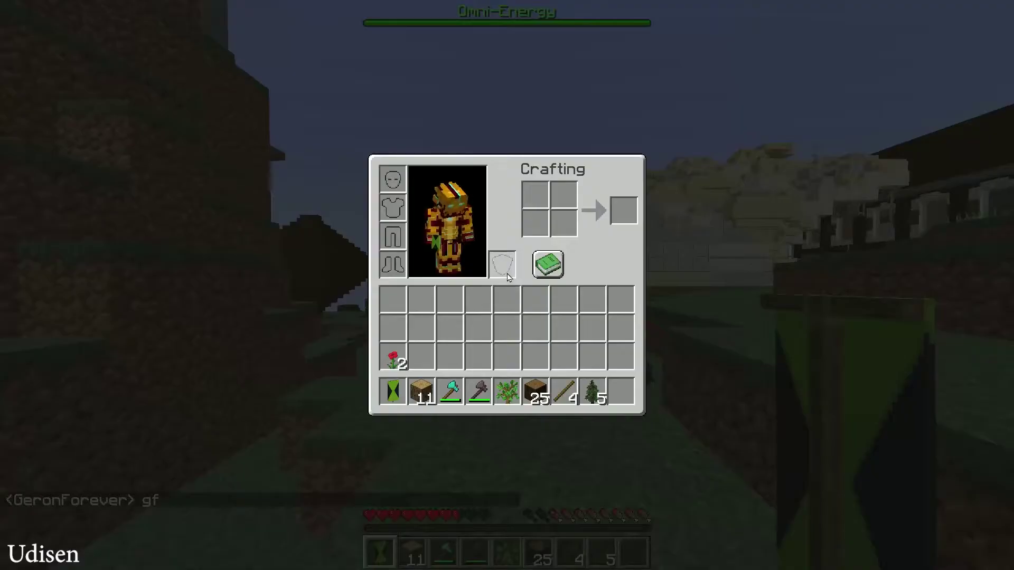
click(392, 391)
click(499, 268)
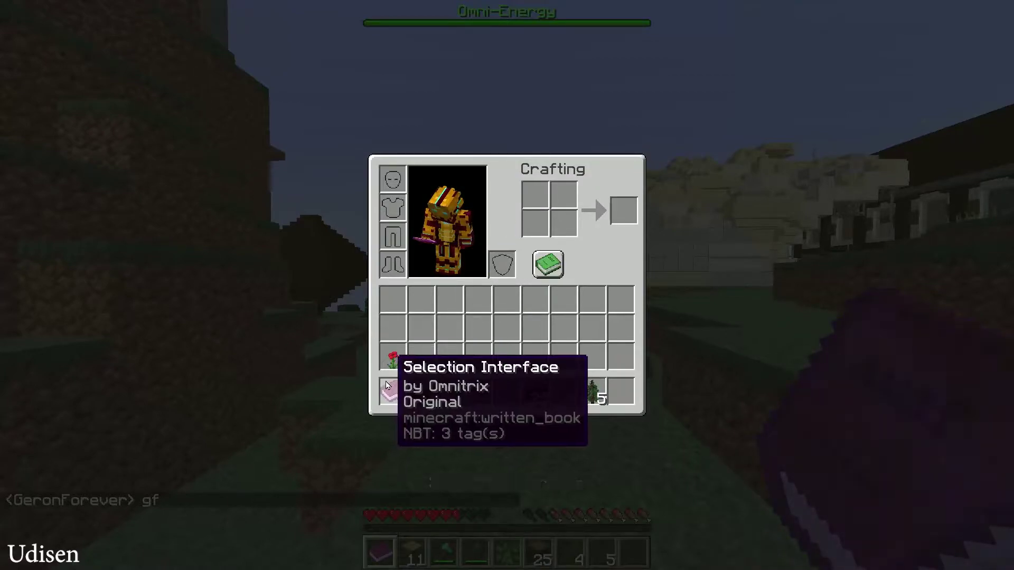
key(e)
Choose Four Arms in the Selection Interface book and cycle through the camera perspectives to view the character
right_click(506, 285)
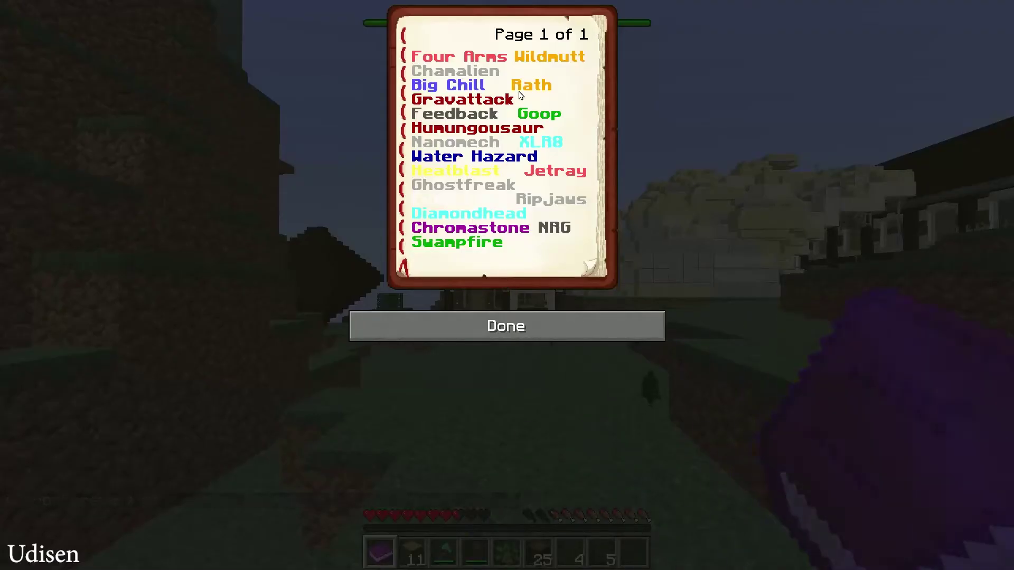
click(466, 61)
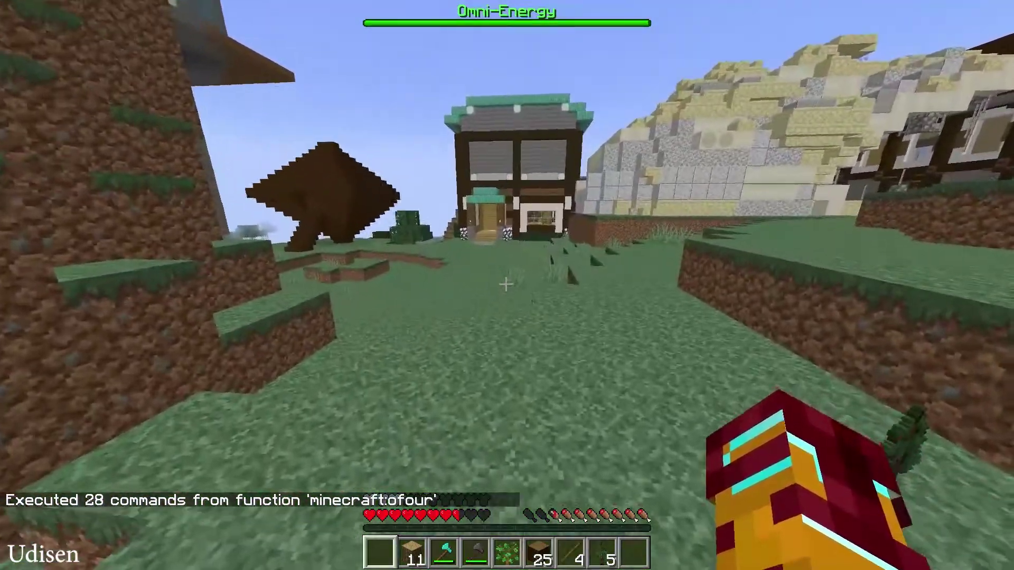
key(F5)
key(F5)
key(F5)
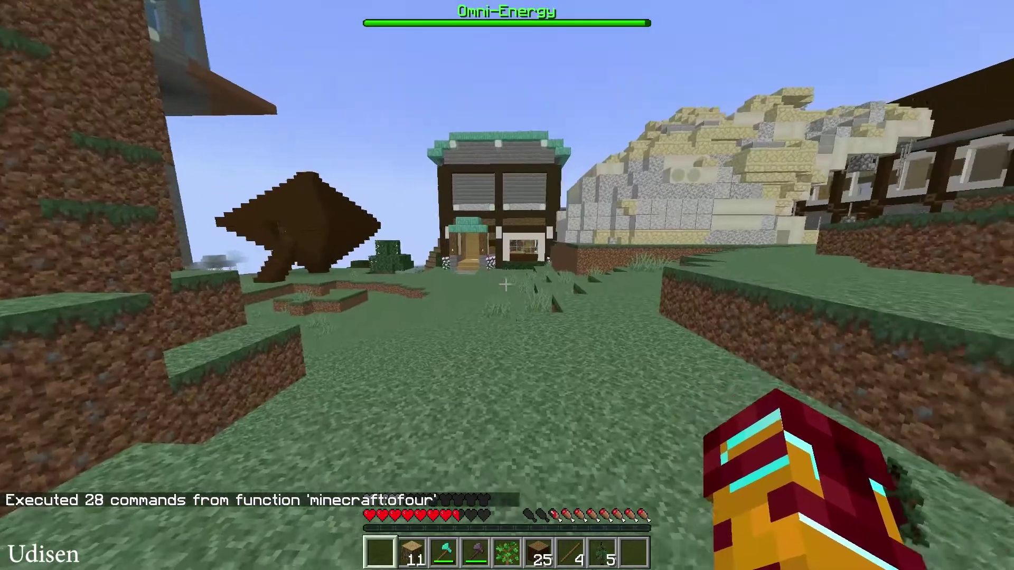
Walk forward across the grass toward the house and the large brown structure beside it
key(w)
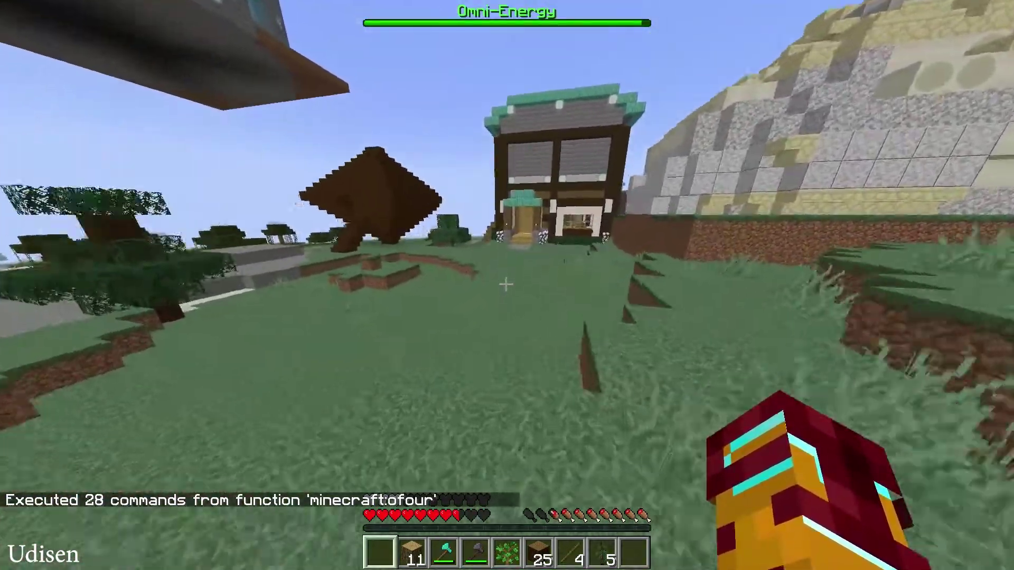
key(w)
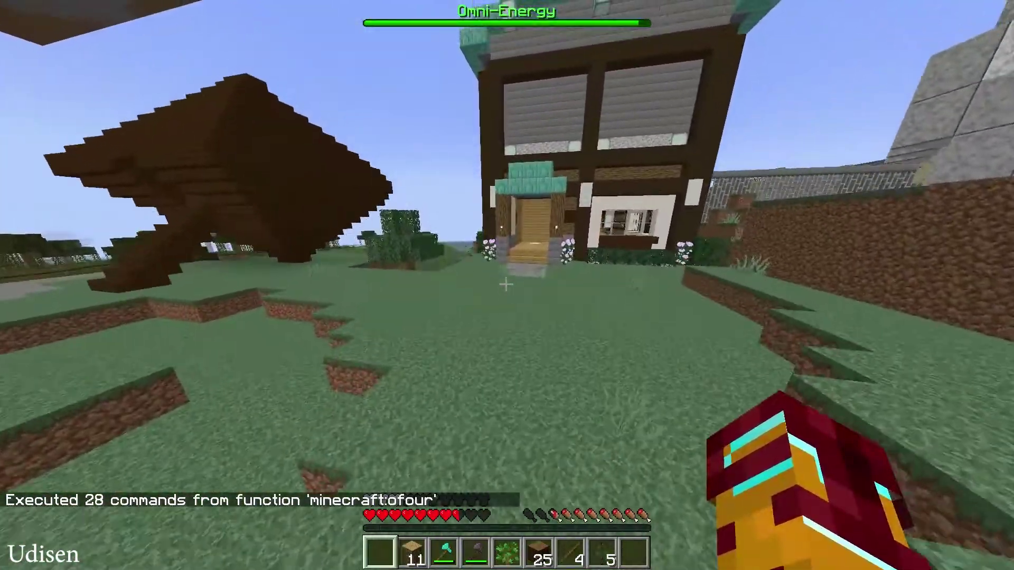
key(w)
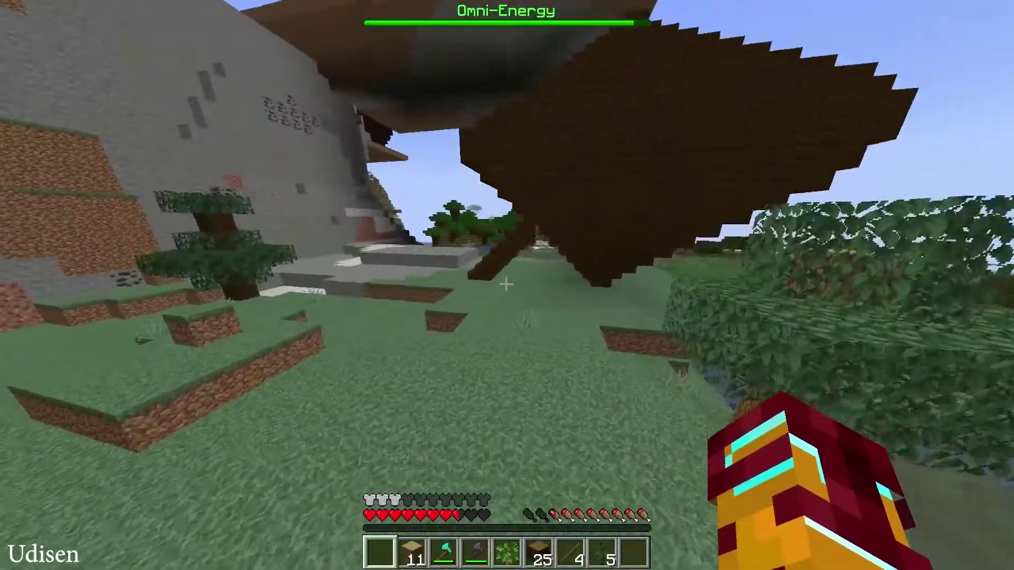
Walk around the brown wooden structure and check the Four Arms form's active status effects in the inventory
key(w)
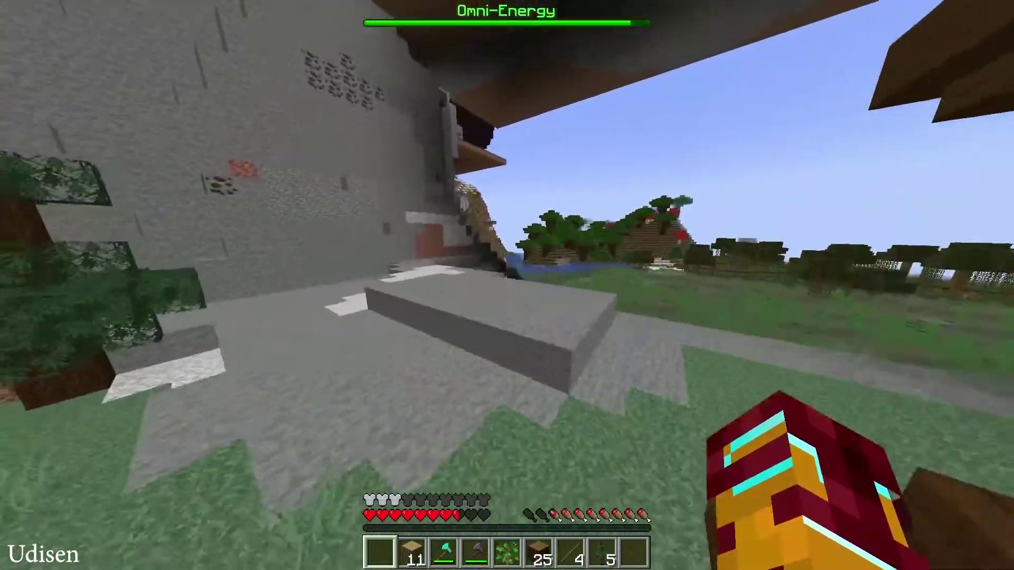
key(w)
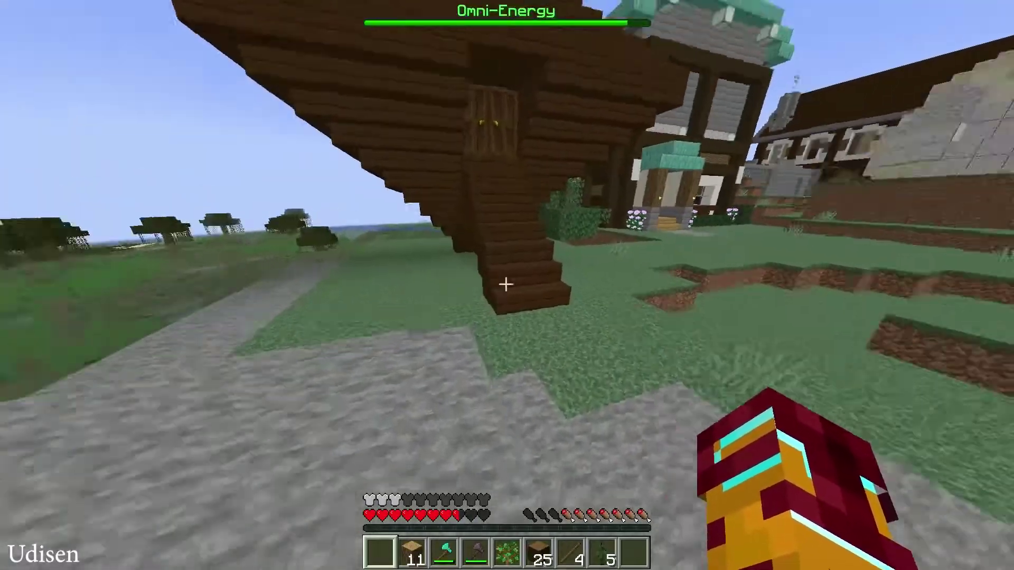
key(e)
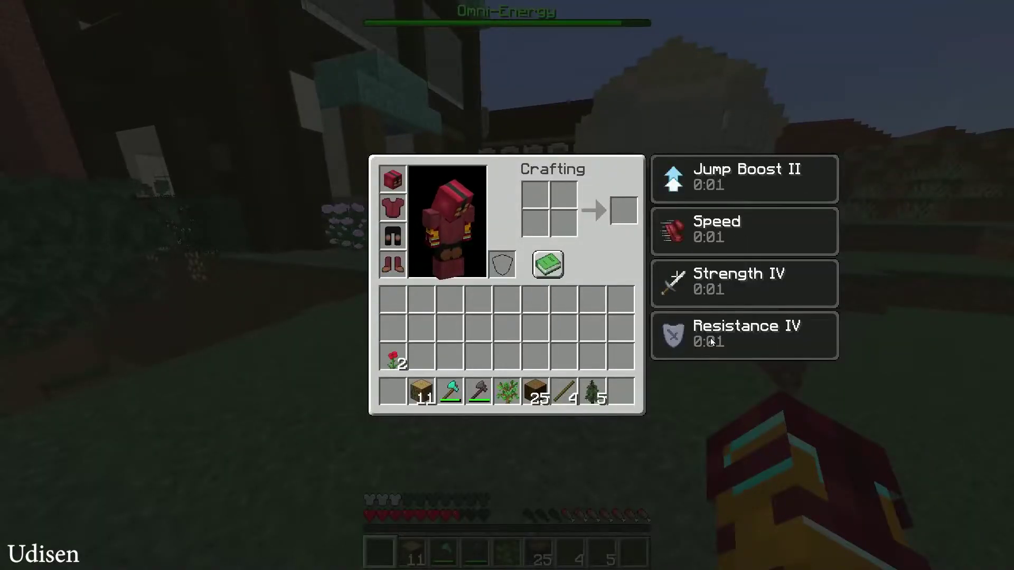
key(e)
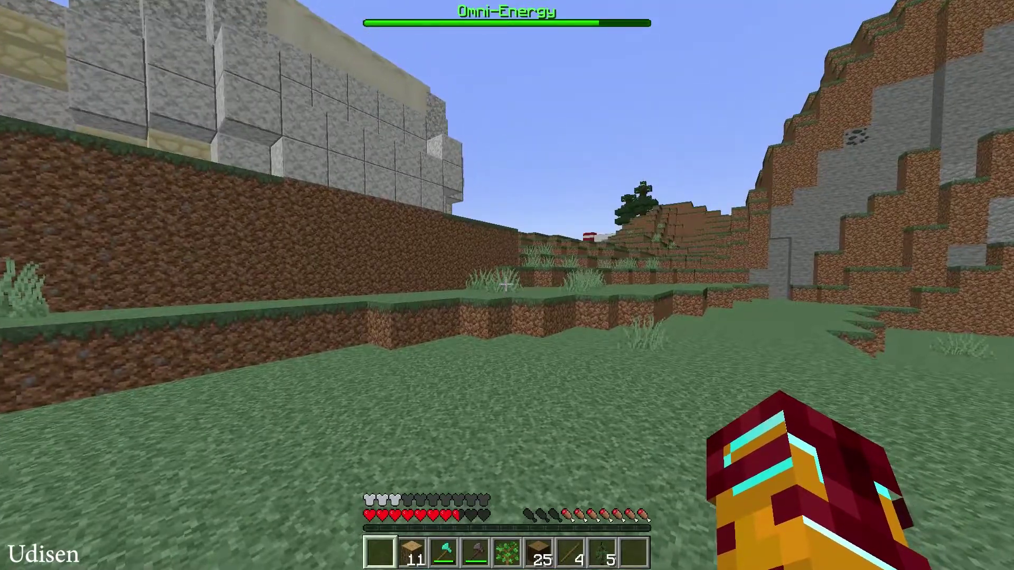
Walk along the dirt bank and past the sandstone structure to the long building with the red brick roof
key(w)
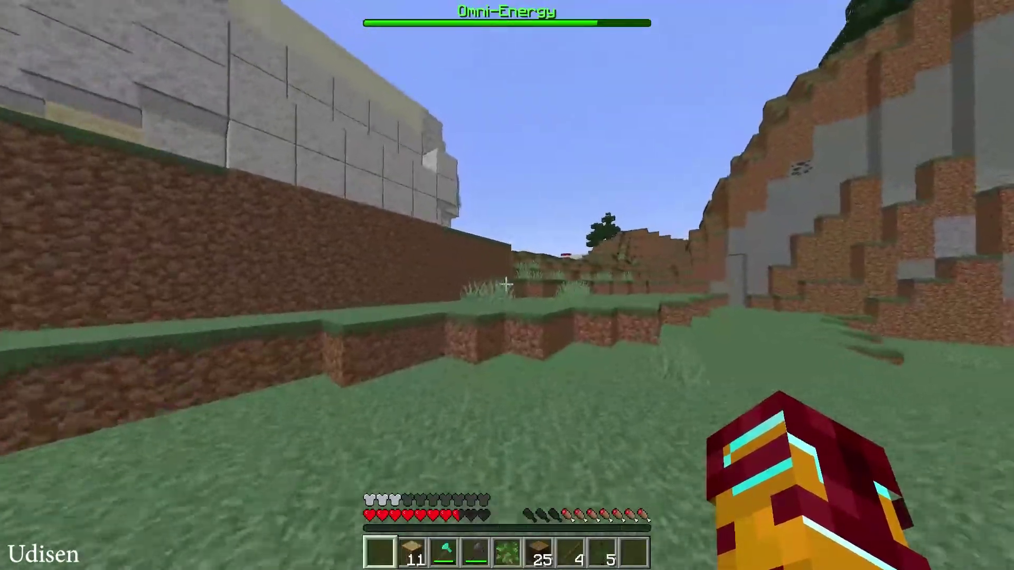
key(w)
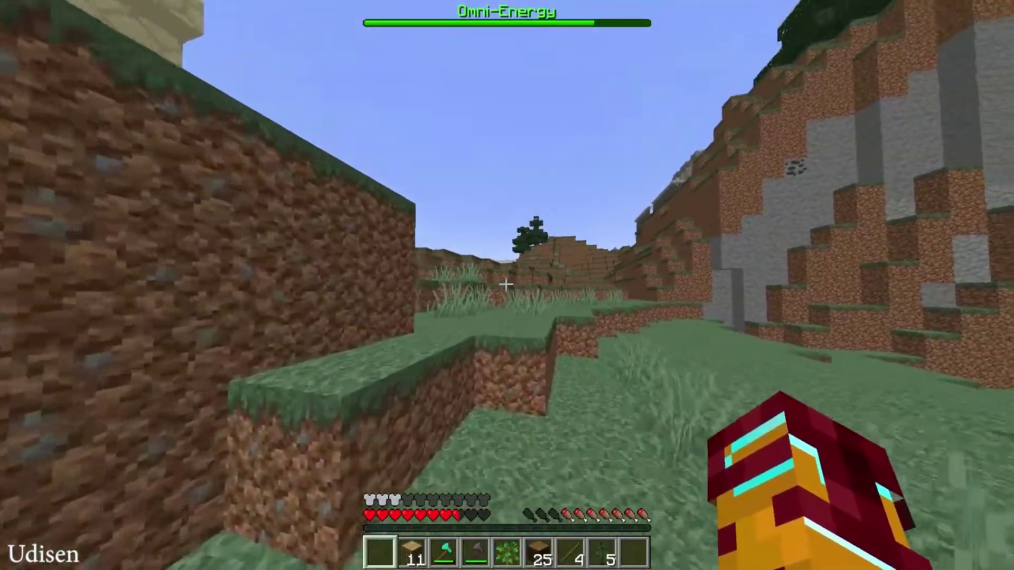
key(w)
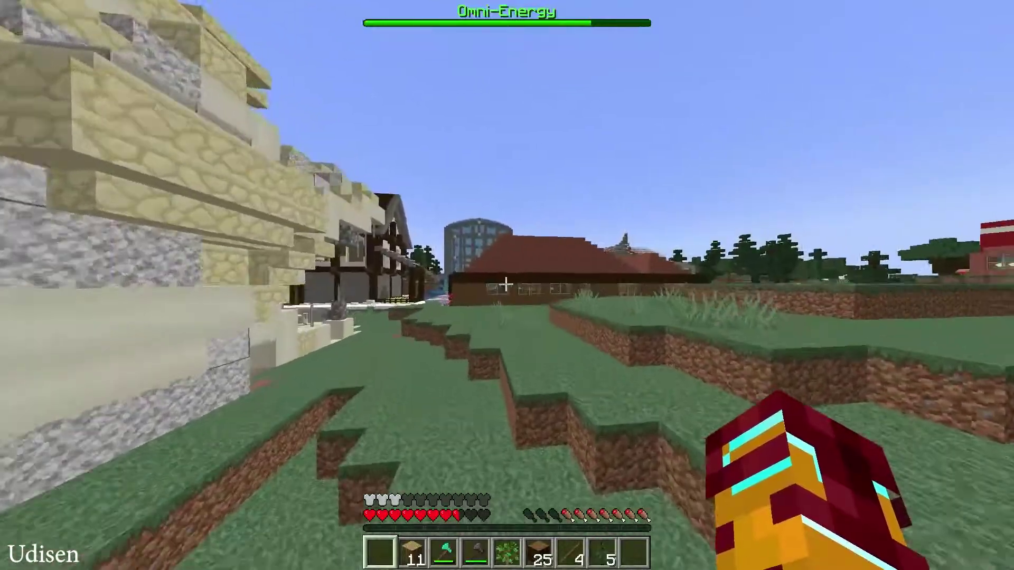
key(w)
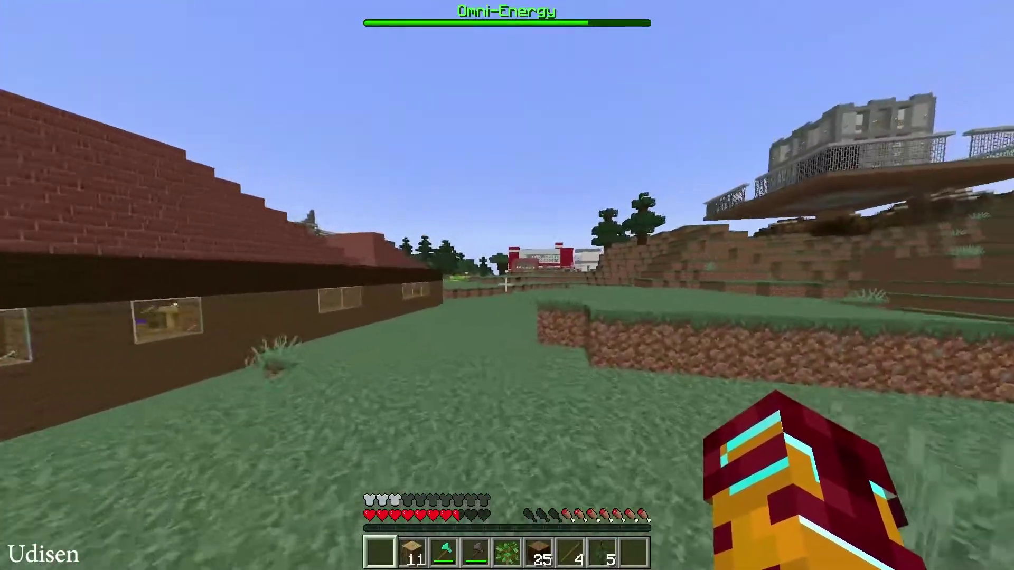
Switch to the third-person view from behind and run around the grass beside the brick-roofed building as Four Arms
key(F5)
key(w)
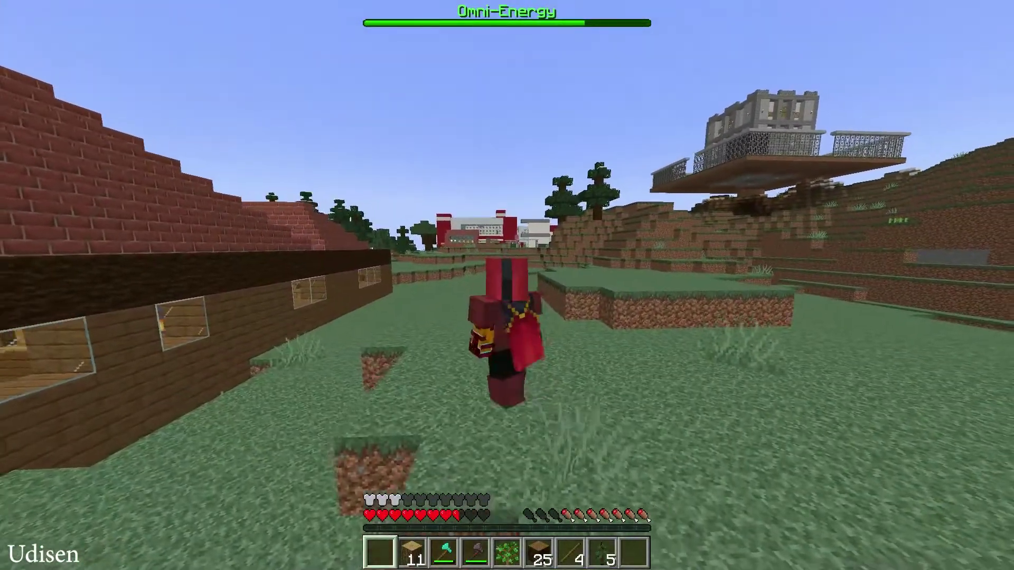
key(w)
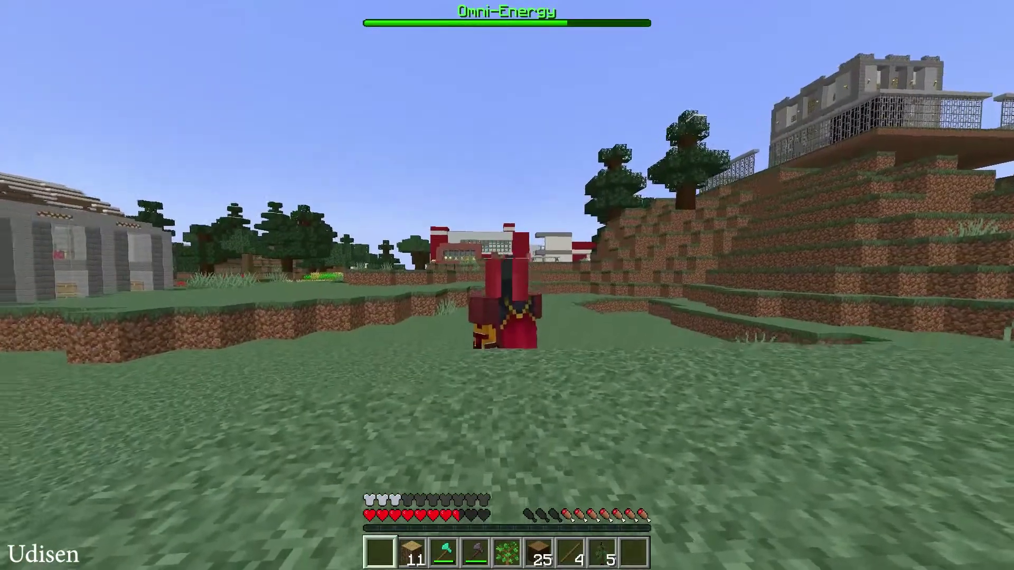
key(w)
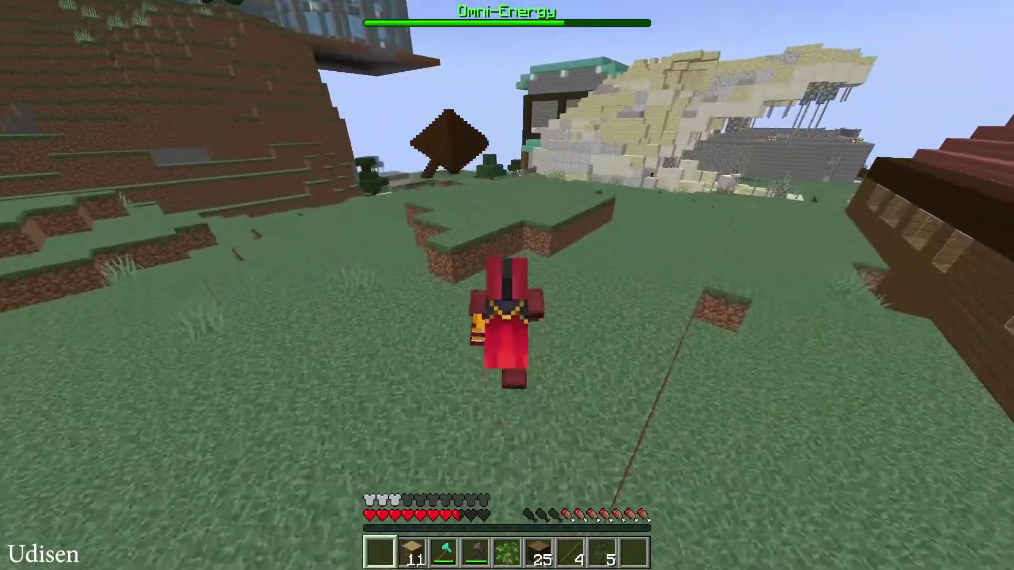
key(w)
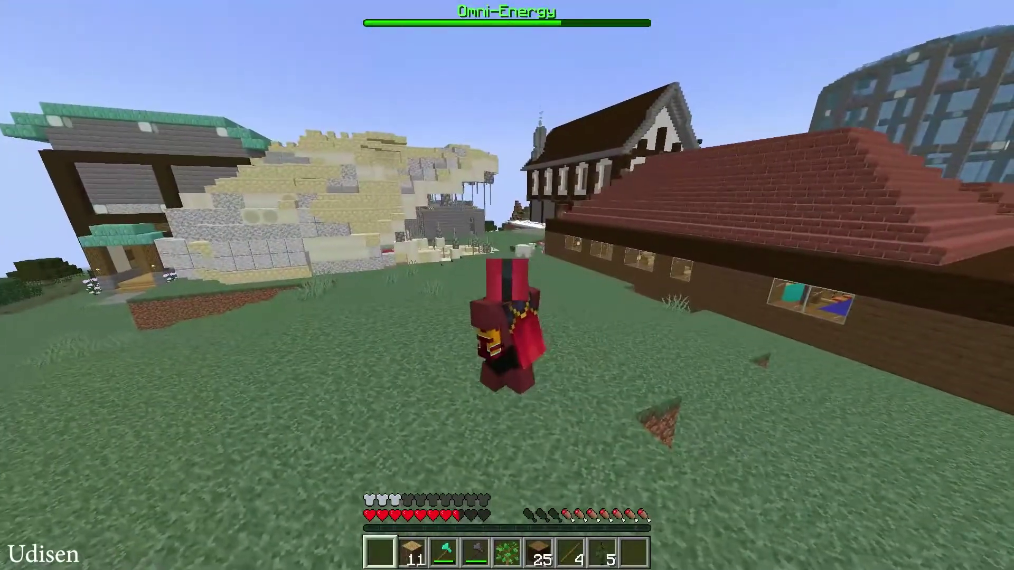
key(w)
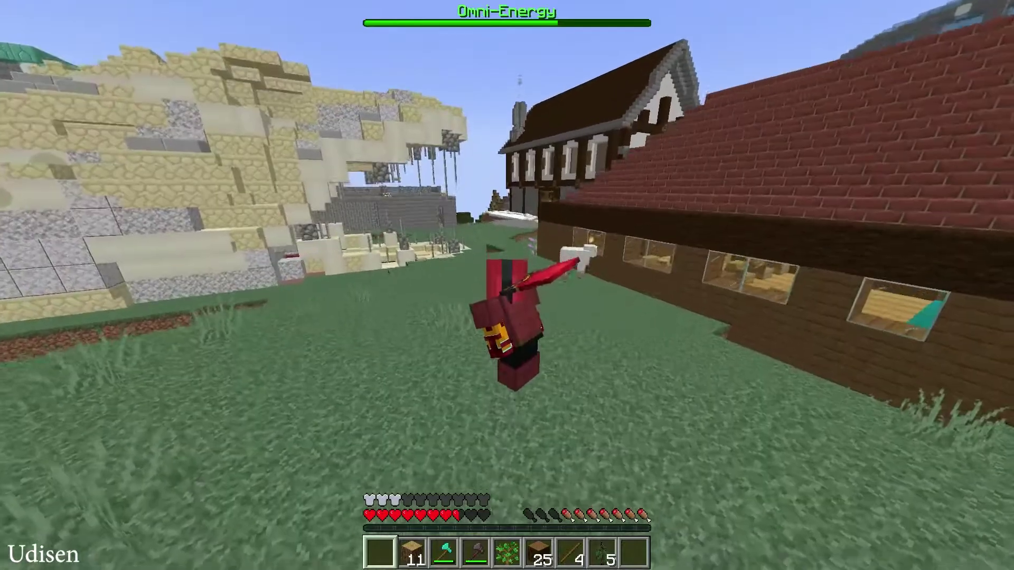
key(w)
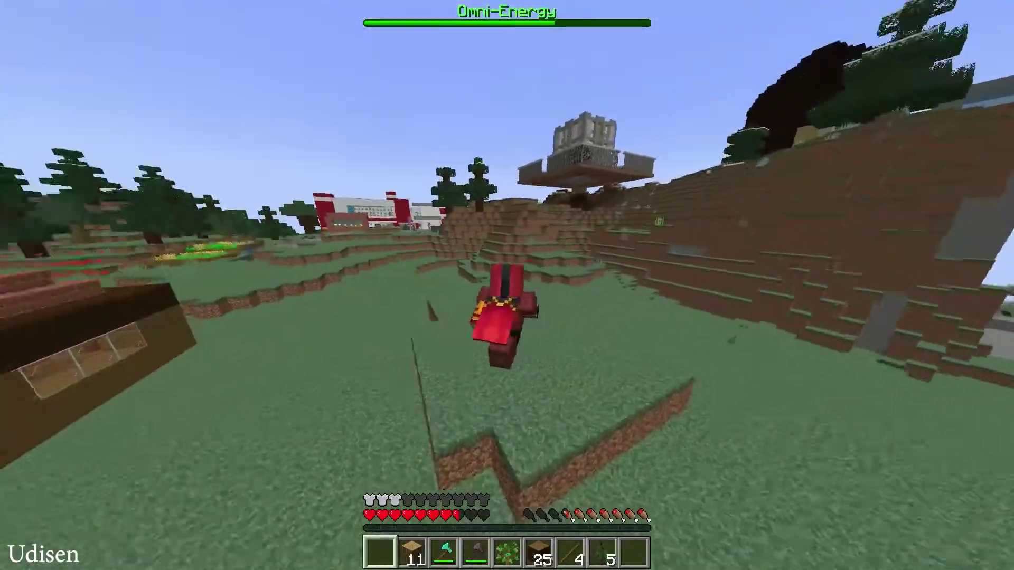